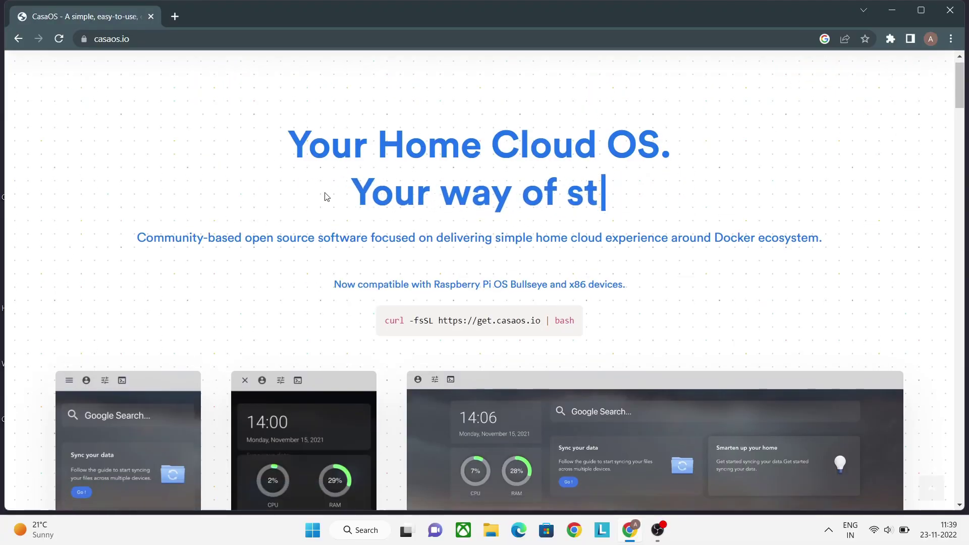
{"action": "scroll", "coordinate": [325, 192], "scroll_direction": "down", "scroll_amount": 3}
{"action": "scroll", "coordinate": [325, 192], "scroll_direction": "down", "scroll_amount": 5}
{"action": "scroll", "coordinate": [324, 192], "scroll_direction": "down", "scroll_amount": 2}
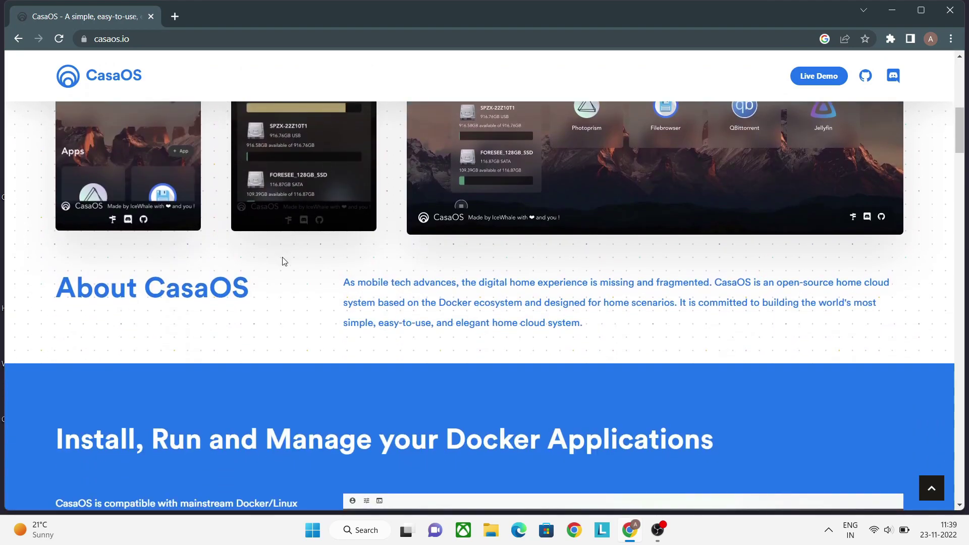
{"action": "scroll", "coordinate": [282, 257], "scroll_direction": "down", "scroll_amount": 1}
{"action": "scroll", "coordinate": [283, 256], "scroll_direction": "down", "scroll_amount": 2}
{"action": "scroll", "coordinate": [282, 257], "scroll_direction": "down", "scroll_amount": 2}
{"action": "scroll", "coordinate": [282, 257], "scroll_direction": "down", "scroll_amount": 1}
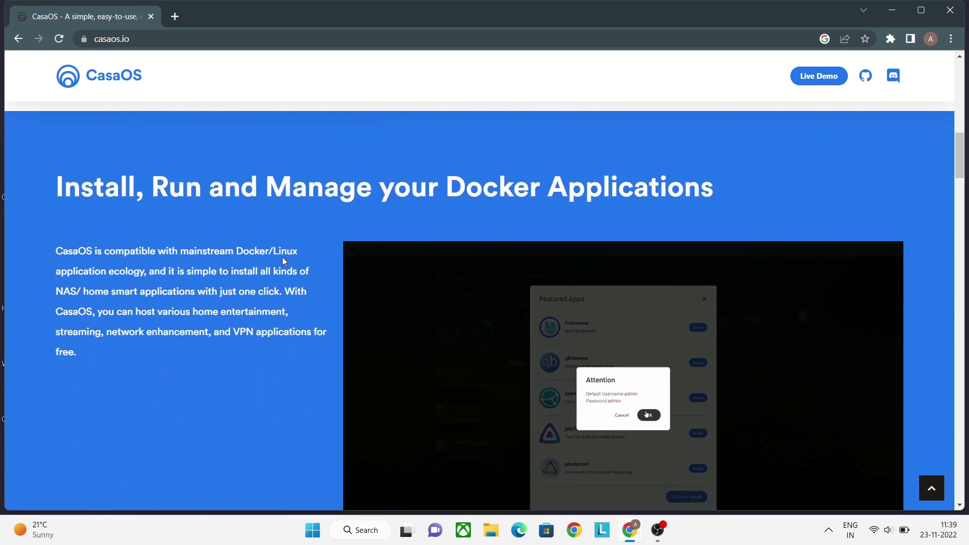
{"action": "scroll", "coordinate": [282, 257], "scroll_direction": "down", "scroll_amount": 1}
{"action": "scroll", "coordinate": [283, 258], "scroll_direction": "down", "scroll_amount": 1}
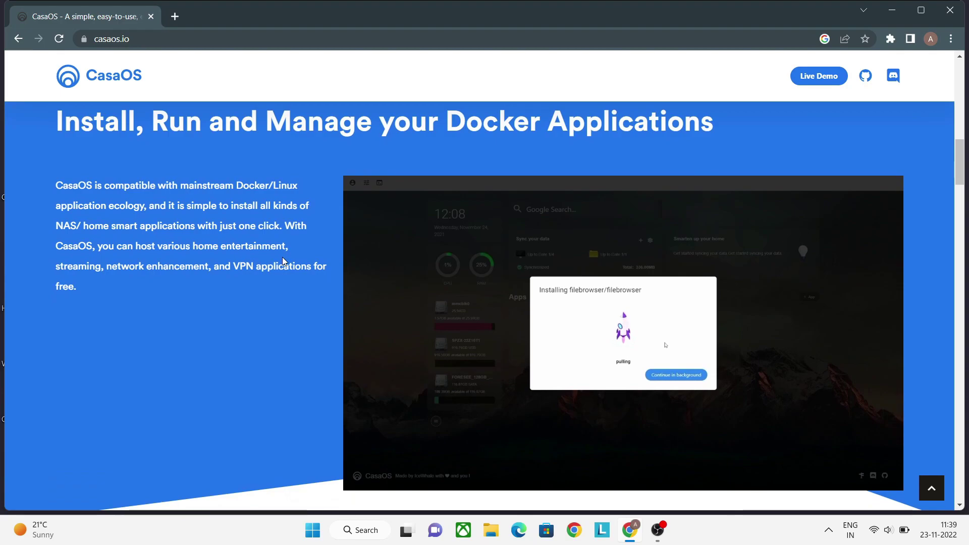
{"action": "scroll", "coordinate": [282, 257], "scroll_direction": "down", "scroll_amount": 2}
{"action": "scroll", "coordinate": [283, 257], "scroll_direction": "down", "scroll_amount": 5}
{"action": "scroll", "coordinate": [282, 258], "scroll_direction": "down", "scroll_amount": 3}
{"action": "scroll", "coordinate": [282, 258], "scroll_direction": "down", "scroll_amount": 5}
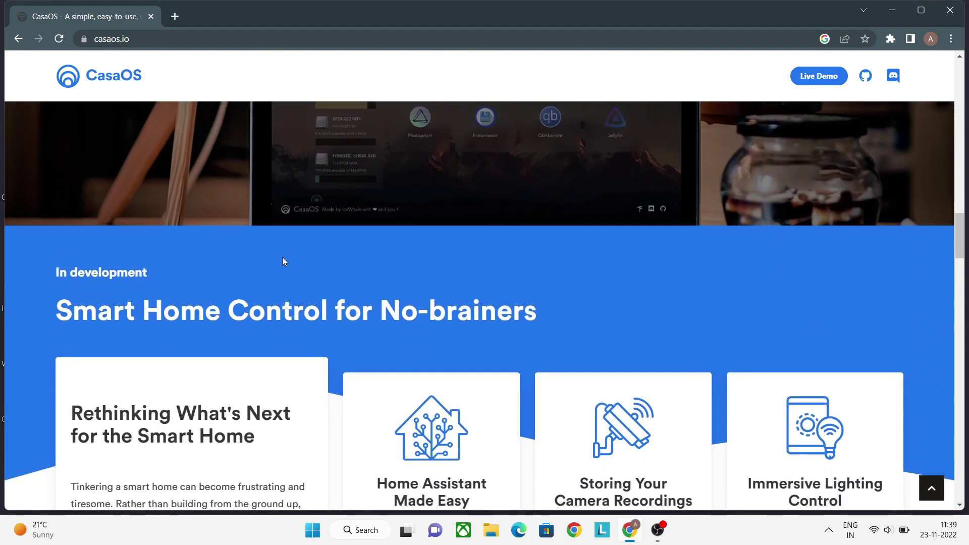
{"action": "scroll", "coordinate": [283, 257], "scroll_direction": "down", "scroll_amount": 3}
{"action": "scroll", "coordinate": [282, 258], "scroll_direction": "down", "scroll_amount": 6}
{"action": "scroll", "coordinate": [282, 260], "scroll_direction": "down", "scroll_amount": 3}
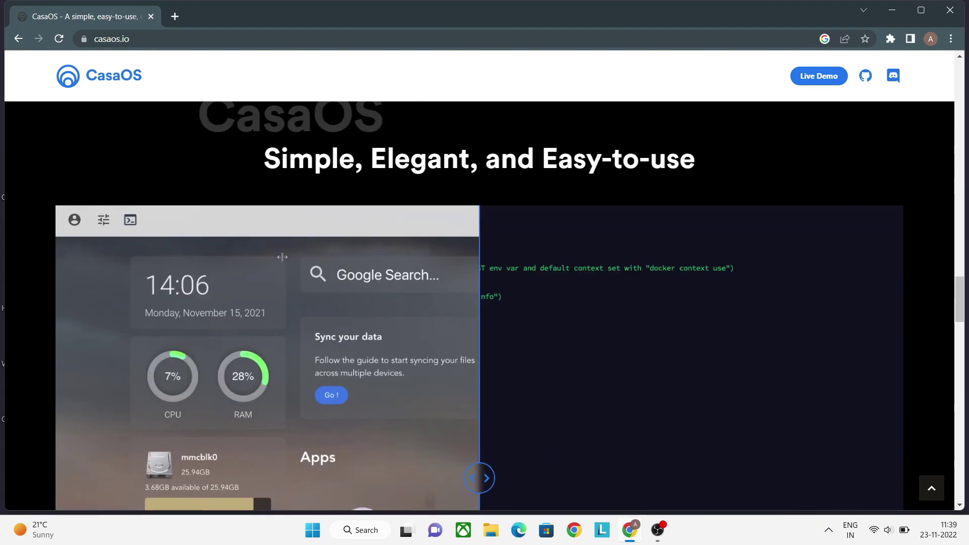
{"action": "scroll", "coordinate": [282, 257], "scroll_direction": "up", "scroll_amount": 1}
{"action": "scroll", "coordinate": [353, 273], "scroll_direction": "down", "scroll_amount": 2}
{"action": "scroll", "coordinate": [454, 297], "scroll_direction": "down", "scroll_amount": 2}
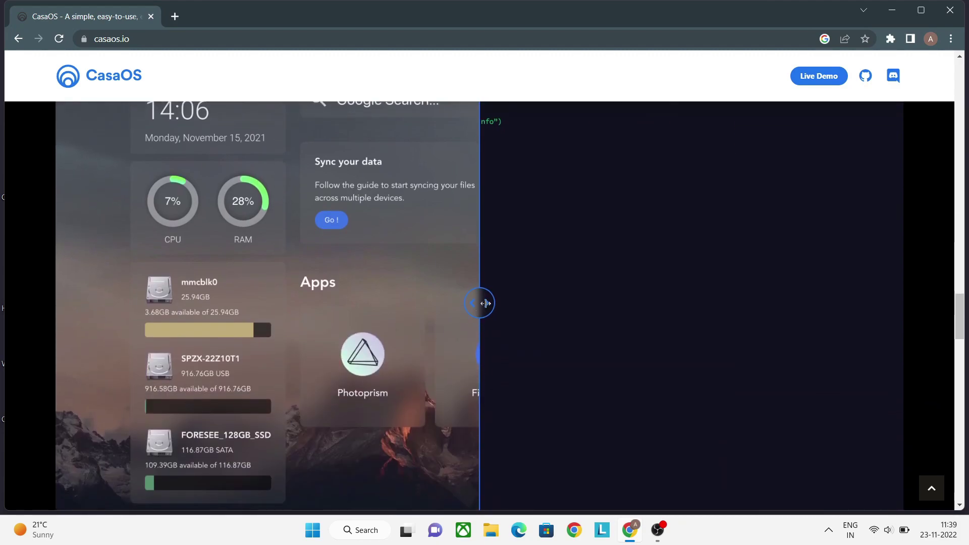
{"action": "mouse_move", "coordinate": [486, 303]}
{"action": "left_mouse_down"}
{"action": "mouse_move", "coordinate": [127, 326]}
{"action": "mouse_move", "coordinate": [97, 344]}
{"action": "left_mouse_up"}
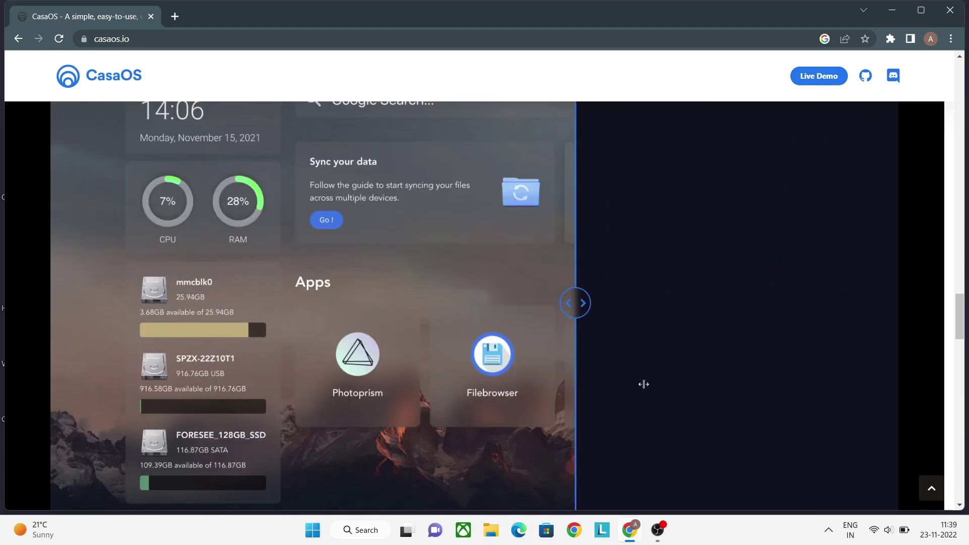
{"action": "left_click_drag", "start_coordinate": [103, 299], "coordinate": [939, 436]}
{"action": "scroll", "coordinate": [622, 368], "scroll_direction": "down", "scroll_amount": 5}
{"action": "scroll", "coordinate": [623, 368], "scroll_direction": "down", "scroll_amount": 10}
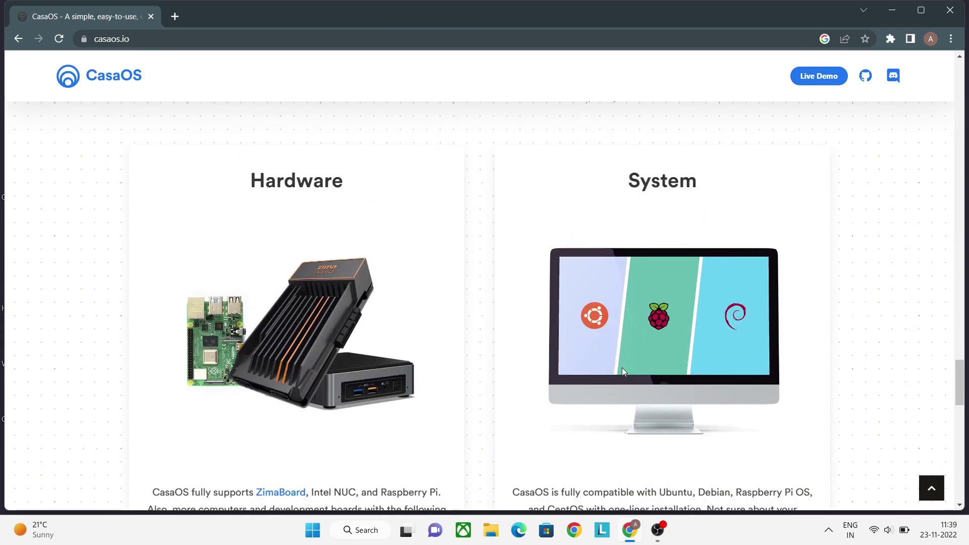
{"action": "scroll", "coordinate": [623, 369], "scroll_direction": "down", "scroll_amount": 10}
{"action": "scroll", "coordinate": [622, 367], "scroll_direction": "up", "scroll_amount": 1}
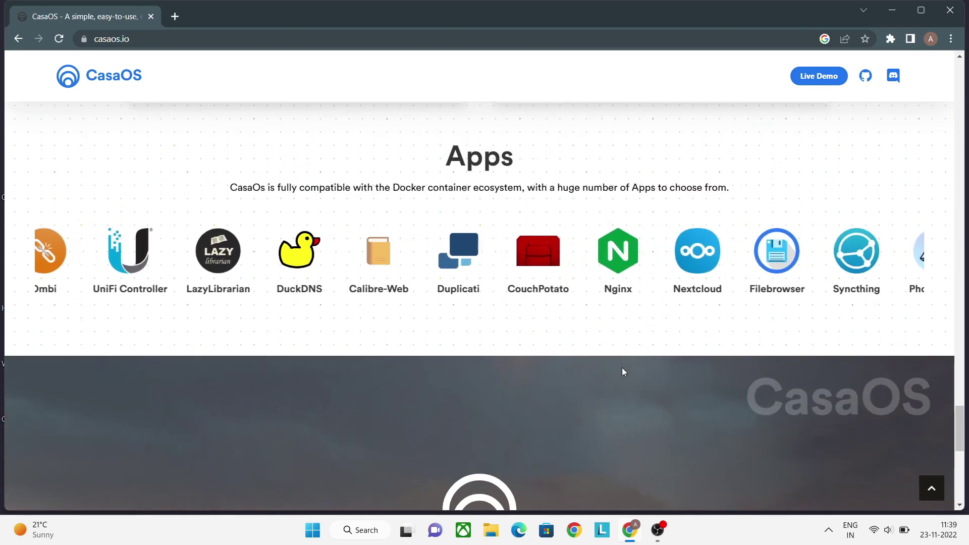
{"action": "scroll", "coordinate": [622, 371], "scroll_direction": "down", "scroll_amount": 8}
{"action": "scroll", "coordinate": [622, 371], "scroll_direction": "down", "scroll_amount": 2}
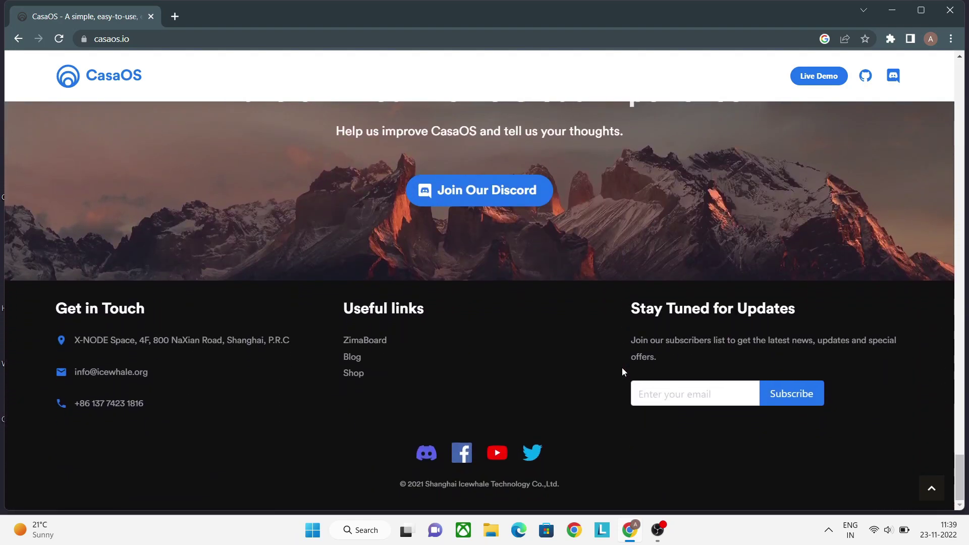
{"action": "scroll", "coordinate": [621, 372], "scroll_direction": "up", "scroll_amount": 10}
{"action": "scroll", "coordinate": [621, 371], "scroll_direction": "up", "scroll_amount": 5}
{"action": "scroll", "coordinate": [621, 372], "scroll_direction": "up", "scroll_amount": 5}
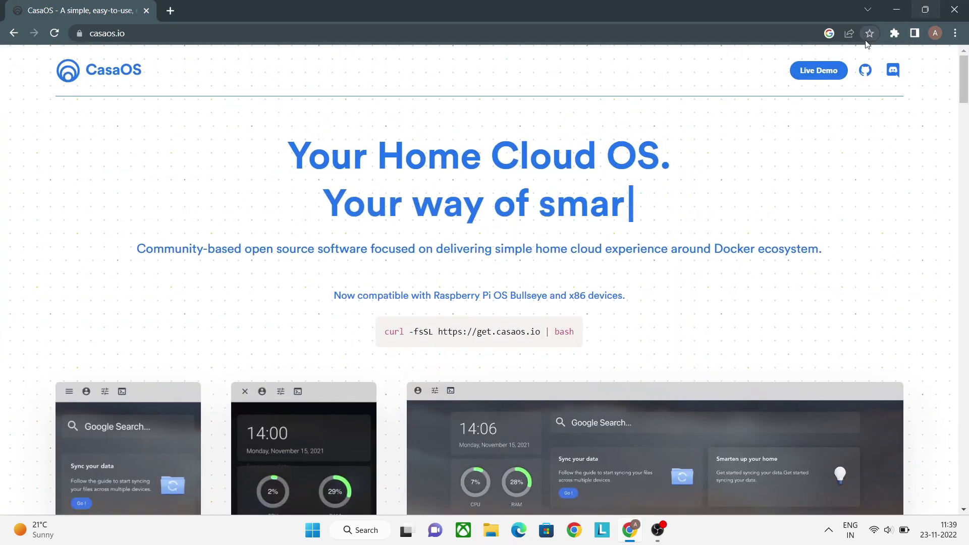
Open the Demo CasaOS, sign in with the demo password, and decline Chrome's password saving
{"action": "left_click", "coordinate": [828, 72]}
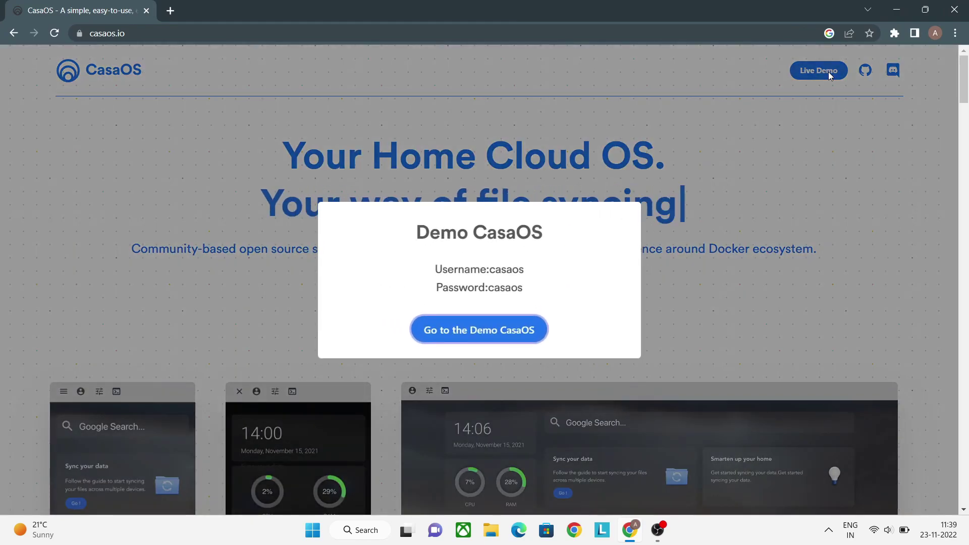
{"action": "left_click", "coordinate": [483, 344]}
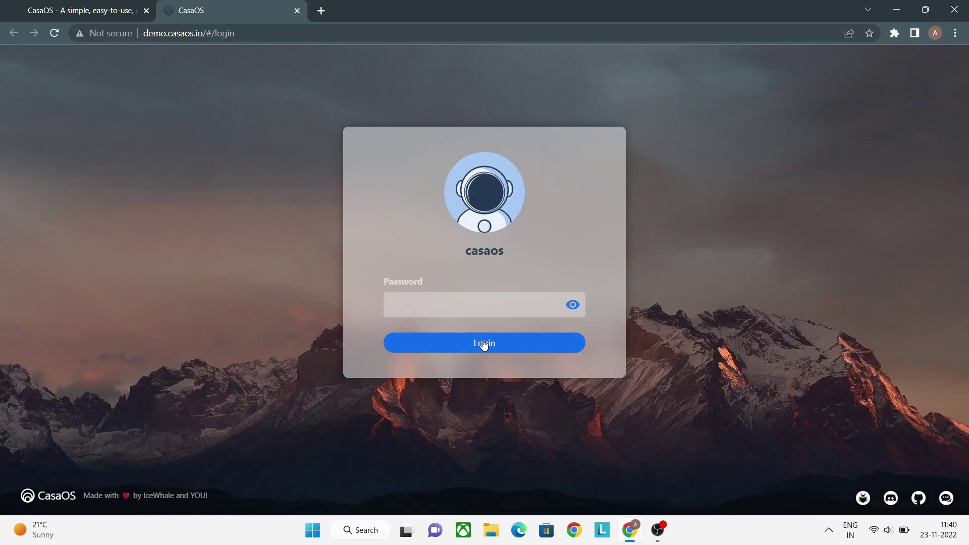
{"action": "left_click", "coordinate": [446, 300]}
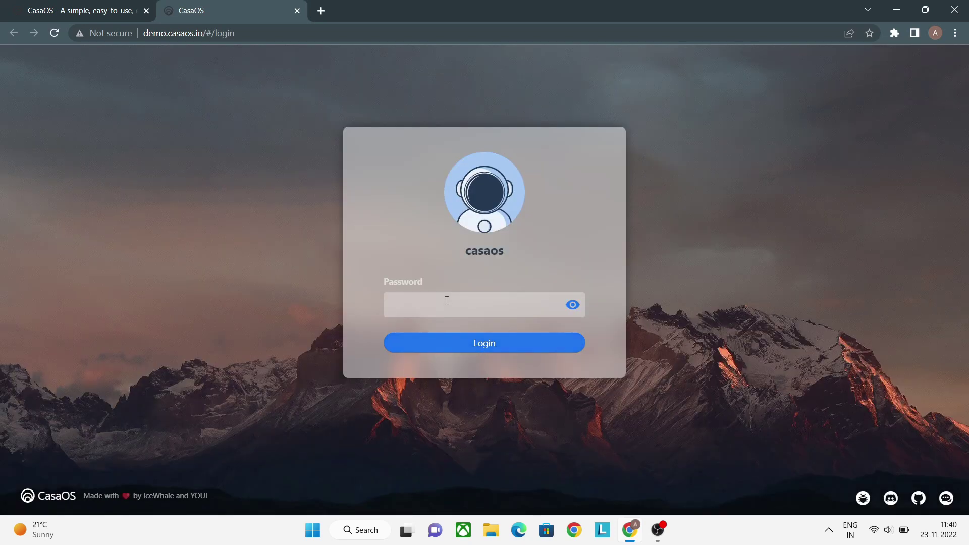
{"action": "type", "text": "caos"}
{"action": "key", "text": "Return"}
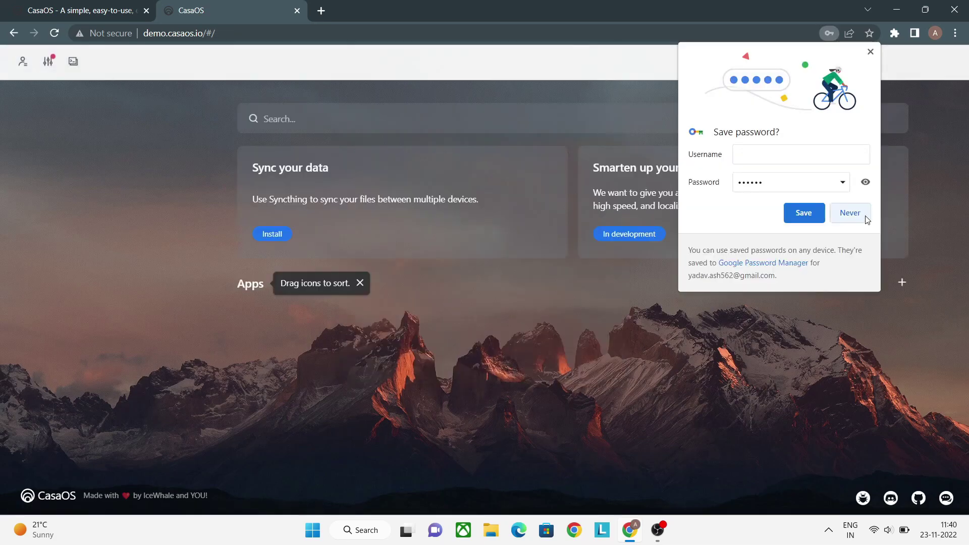
{"action": "left_click", "coordinate": [849, 212]}
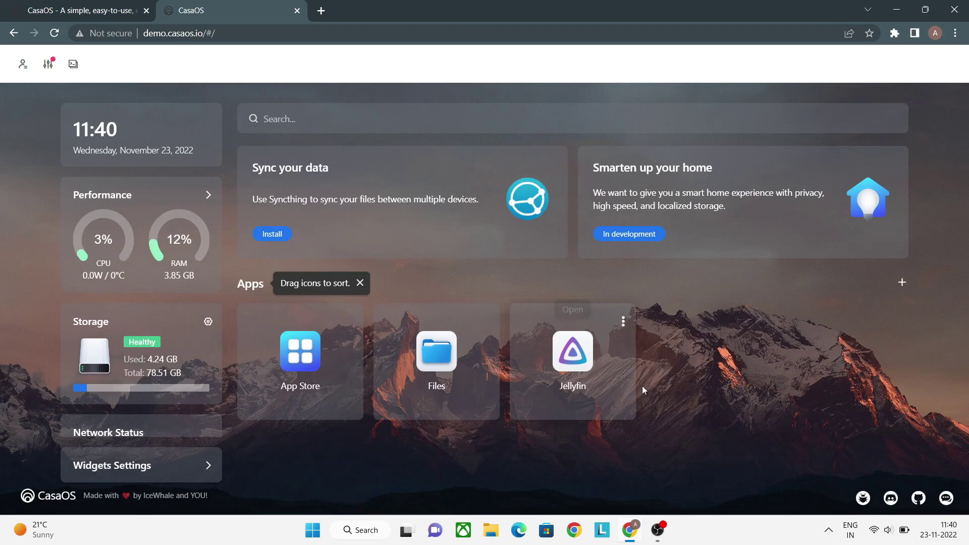
Go full screen and set the dashboard search engine to Google, keeping English as the language
{"action": "key", "text": "F11"}
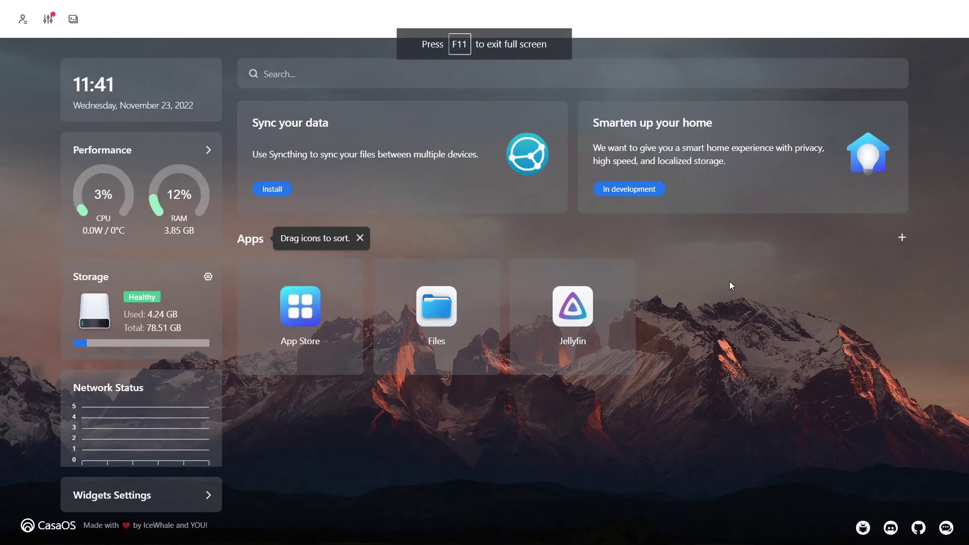
{"action": "left_click", "coordinate": [45, 22]}
{"action": "left_click", "coordinate": [194, 121]}
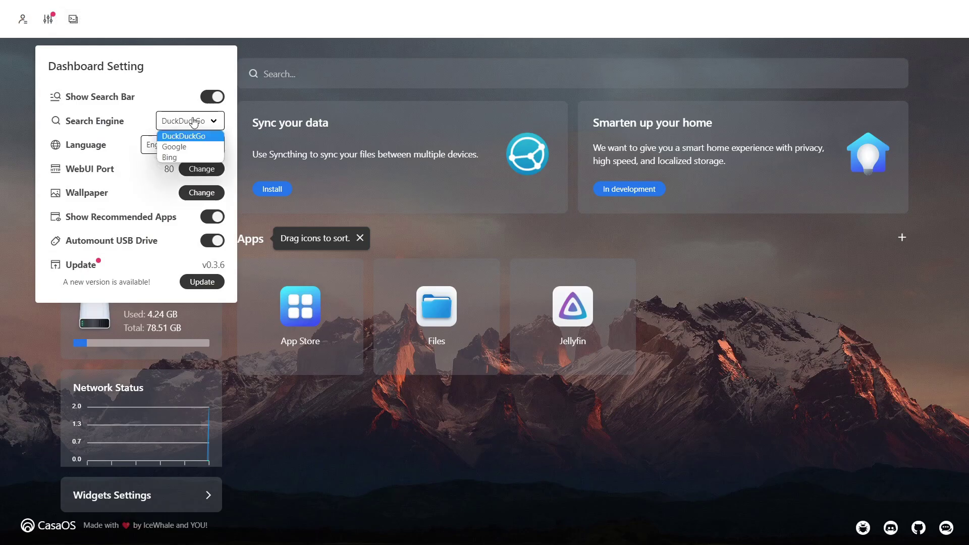
{"action": "left_click", "coordinate": [190, 147]}
{"action": "left_click", "coordinate": [187, 146]}
{"action": "left_click", "coordinate": [186, 149]}
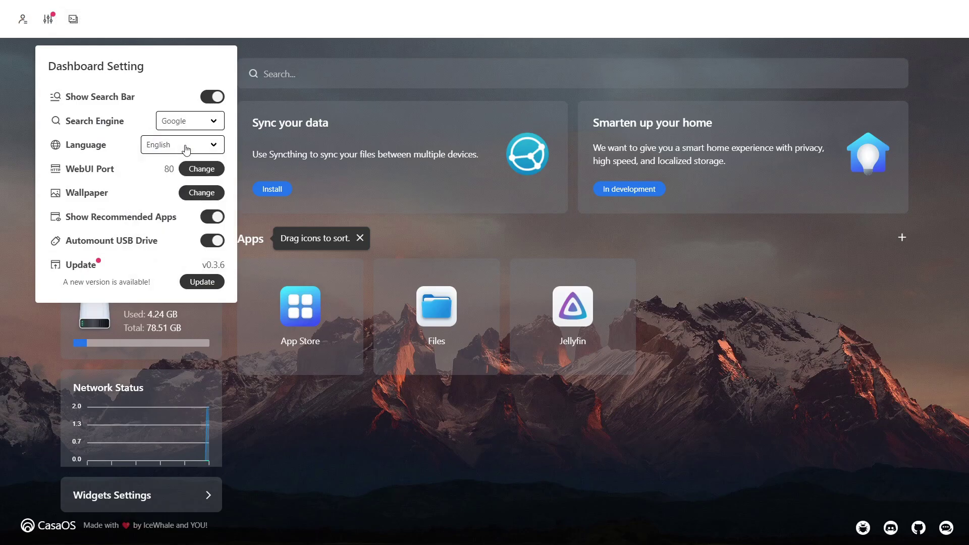
{"action": "left_click", "coordinate": [207, 172]}
{"action": "left_click", "coordinate": [586, 317]}
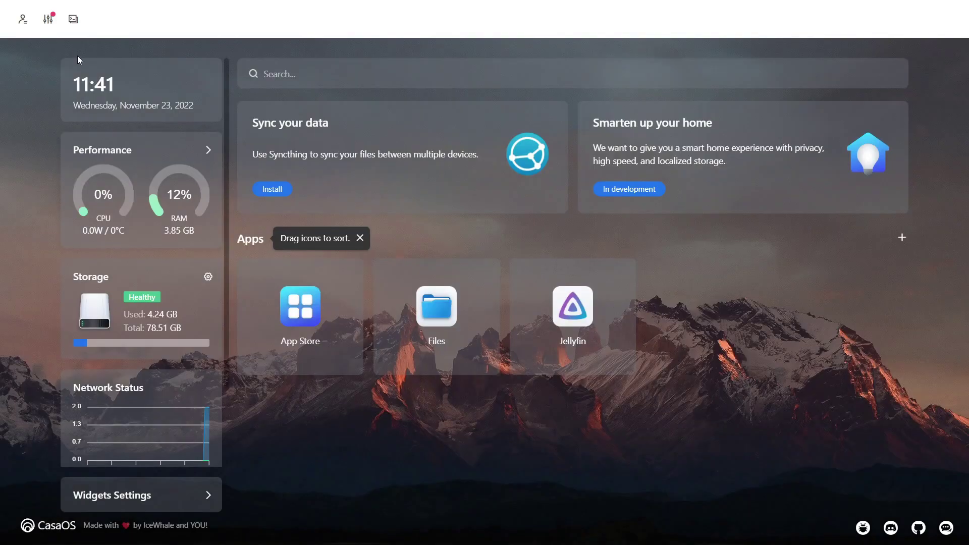
Look at the terminal and logs window and the account options, closing each
{"action": "left_click", "coordinate": [48, 19]}
{"action": "left_click", "coordinate": [192, 237]}
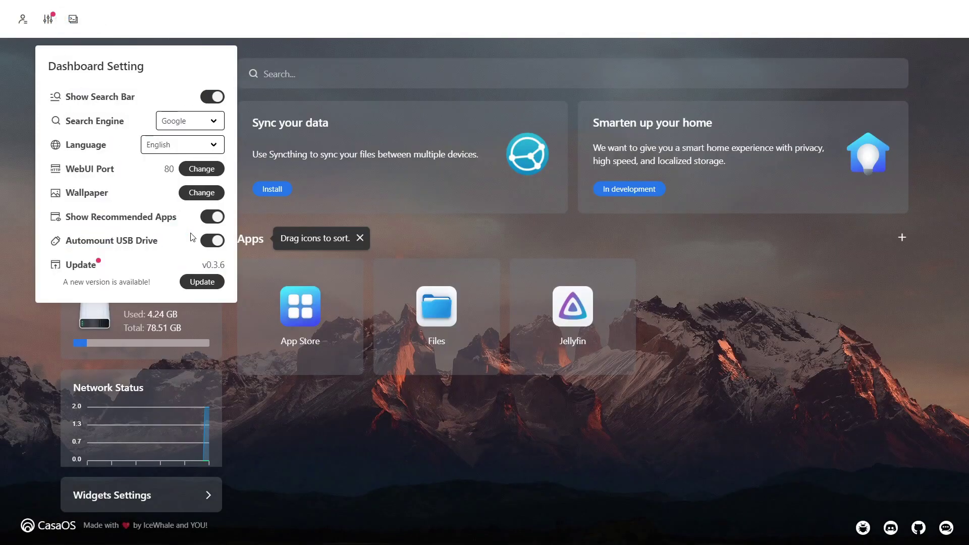
{"action": "left_click", "coordinate": [73, 19]}
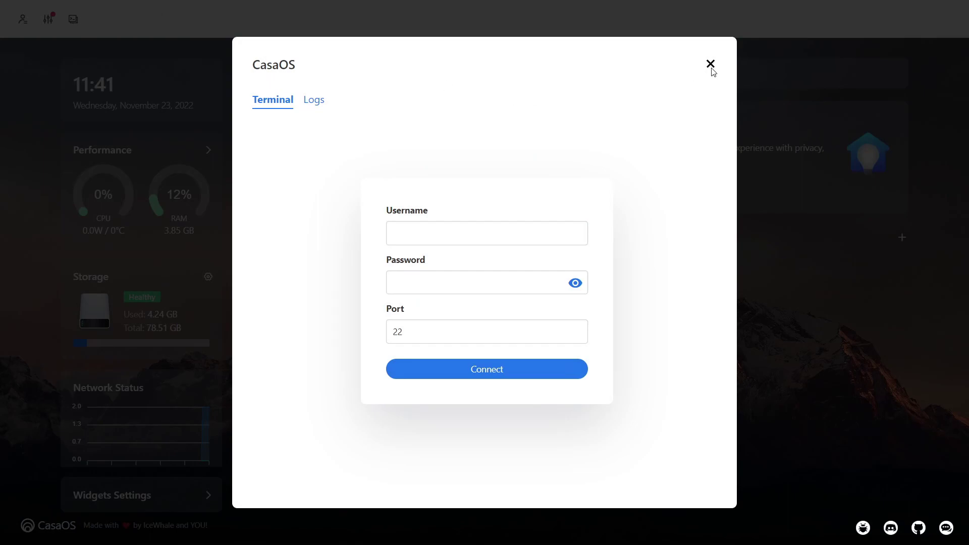
{"action": "left_click", "coordinate": [710, 64]}
{"action": "left_click", "coordinate": [23, 25]}
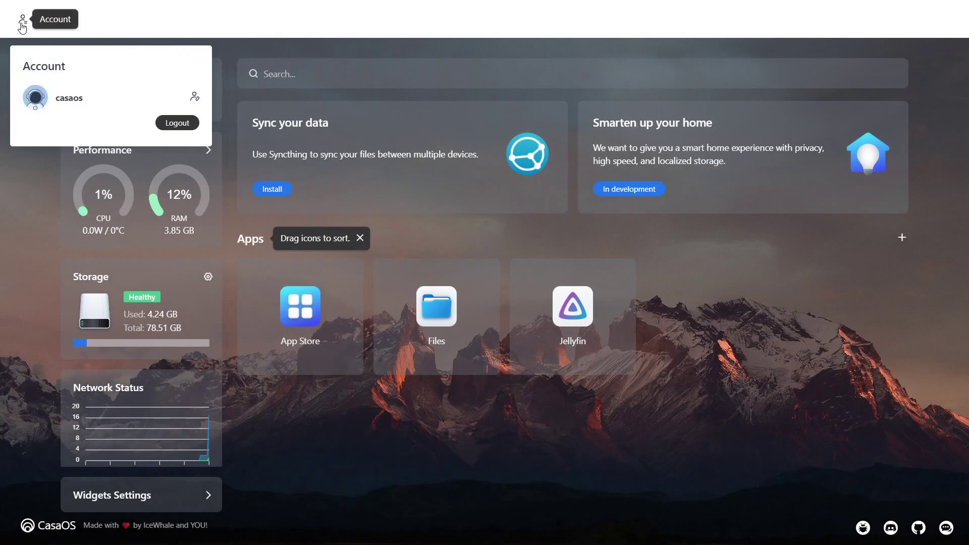
{"action": "left_click", "coordinate": [47, 207]}
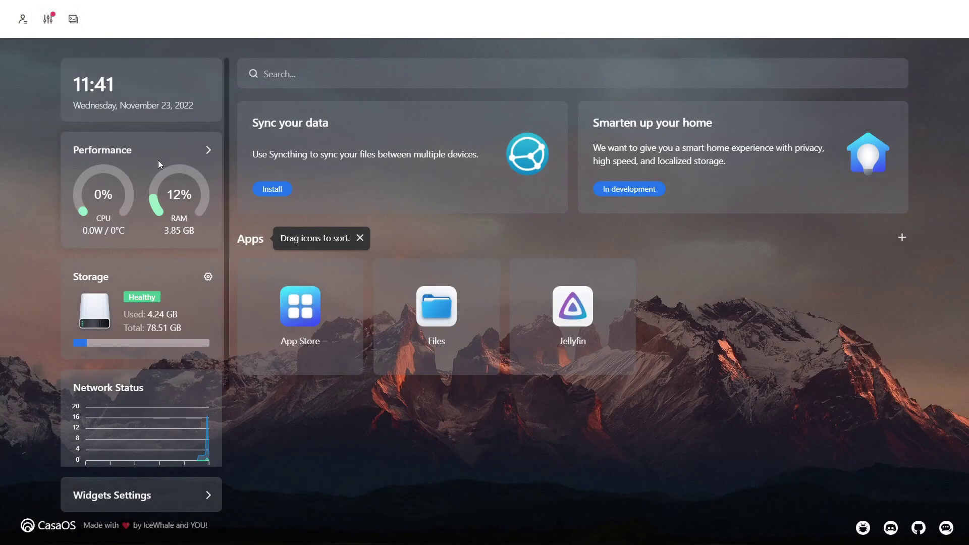
Expand the Performance widget to list per-app CPU usage, with Jellyfin at 0%
{"action": "left_click", "coordinate": [209, 150]}
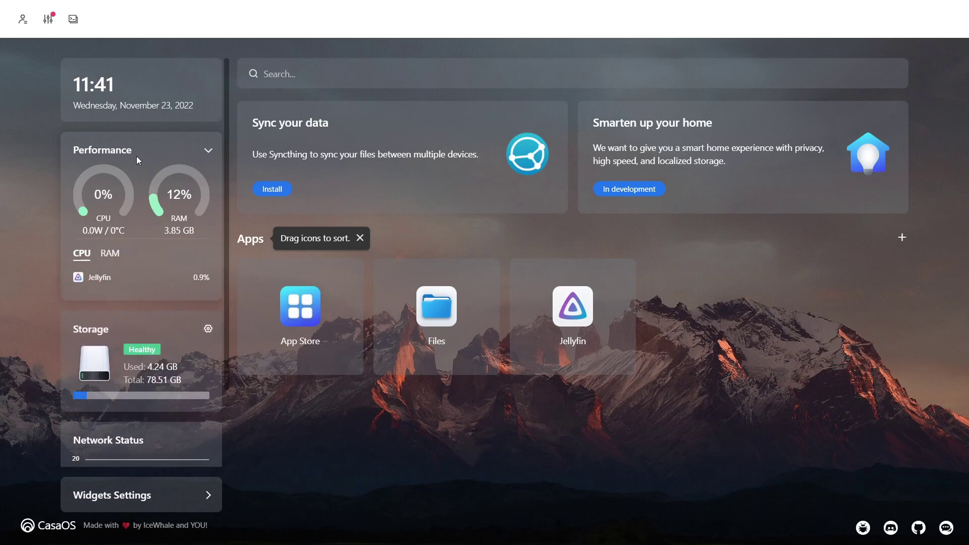
{"action": "scroll", "coordinate": [180, 365], "scroll_direction": "down", "scroll_amount": 2}
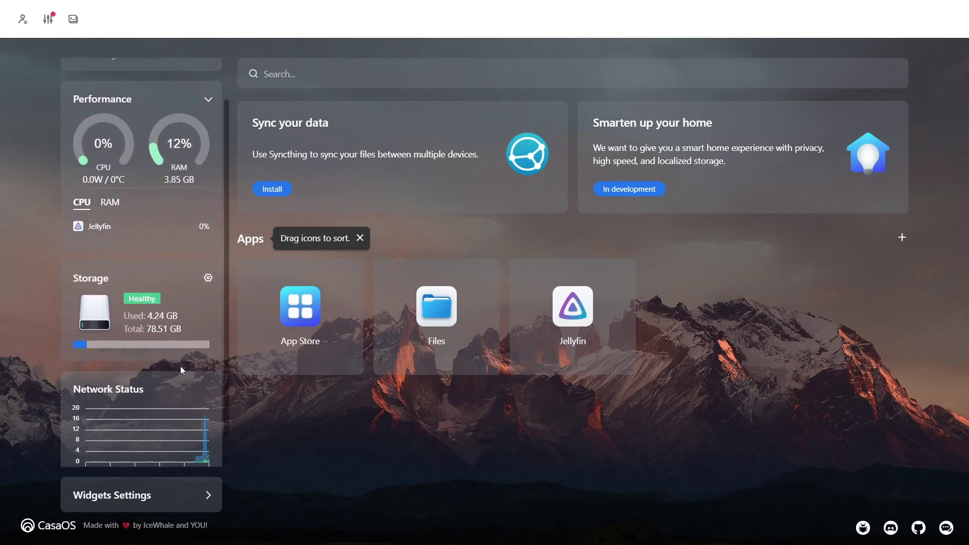
{"action": "scroll", "coordinate": [181, 366], "scroll_direction": "up", "scroll_amount": 2}
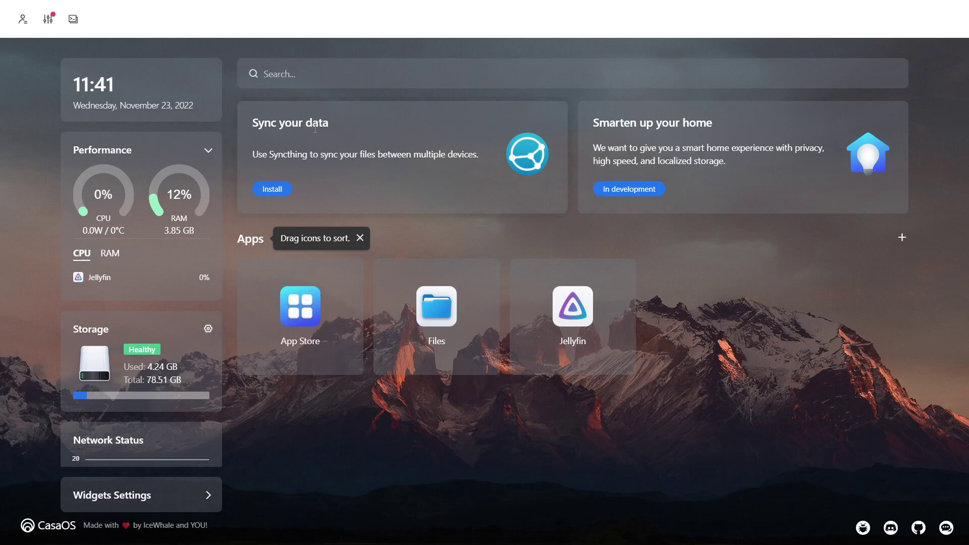
Browse the App Store and install qBittorrent, accepting its default account notice and continuing in background
{"action": "left_click", "coordinate": [313, 320]}
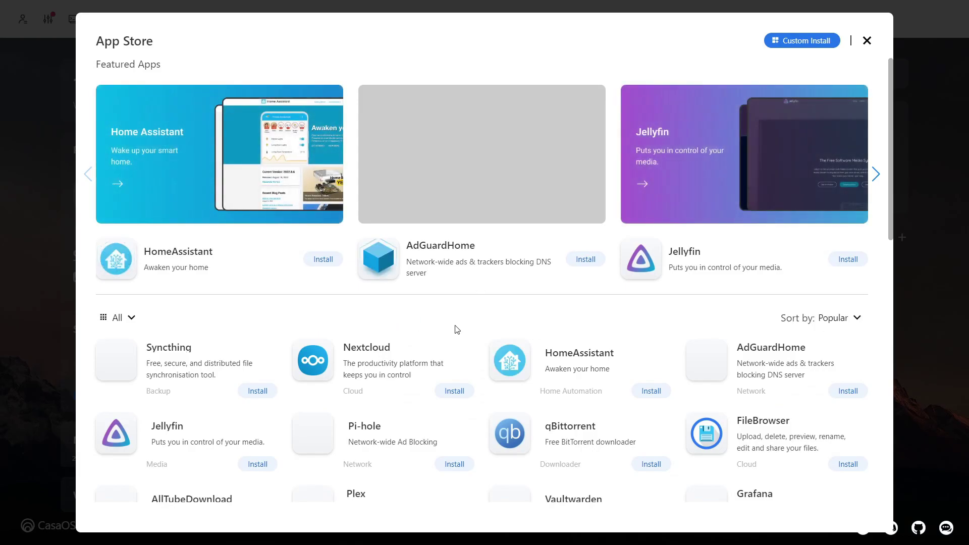
{"action": "scroll", "coordinate": [457, 329], "scroll_direction": "down", "scroll_amount": 2}
{"action": "scroll", "coordinate": [456, 330], "scroll_direction": "down", "scroll_amount": 2}
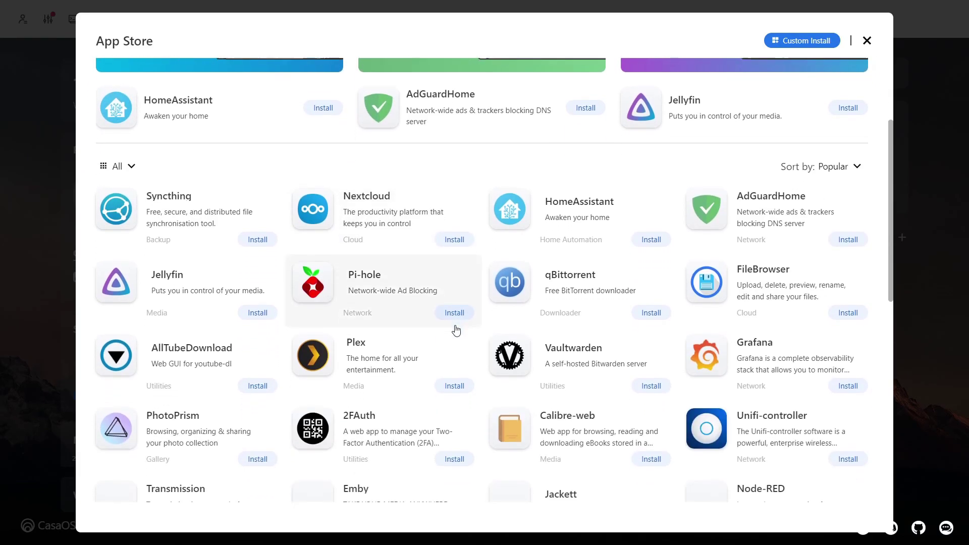
{"action": "scroll", "coordinate": [457, 330], "scroll_direction": "down", "scroll_amount": 2}
{"action": "scroll", "coordinate": [456, 330], "scroll_direction": "down", "scroll_amount": 3}
{"action": "scroll", "coordinate": [456, 330], "scroll_direction": "down", "scroll_amount": 4}
{"action": "scroll", "coordinate": [456, 329], "scroll_direction": "down", "scroll_amount": 1}
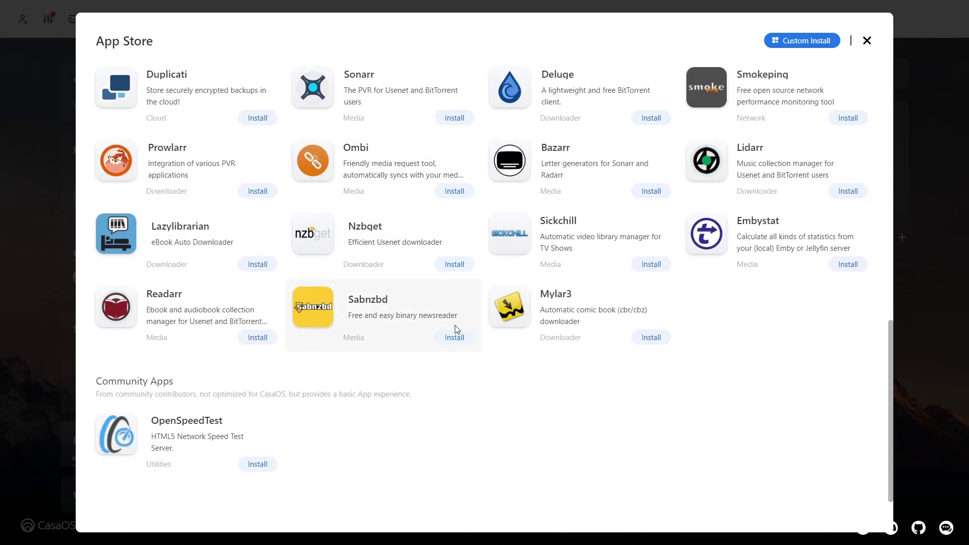
{"action": "scroll", "coordinate": [457, 329], "scroll_direction": "up", "scroll_amount": 2}
{"action": "scroll", "coordinate": [457, 329], "scroll_direction": "up", "scroll_amount": 2}
{"action": "scroll", "coordinate": [457, 329], "scroll_direction": "up", "scroll_amount": 1}
{"action": "scroll", "coordinate": [457, 330], "scroll_direction": "up", "scroll_amount": 2}
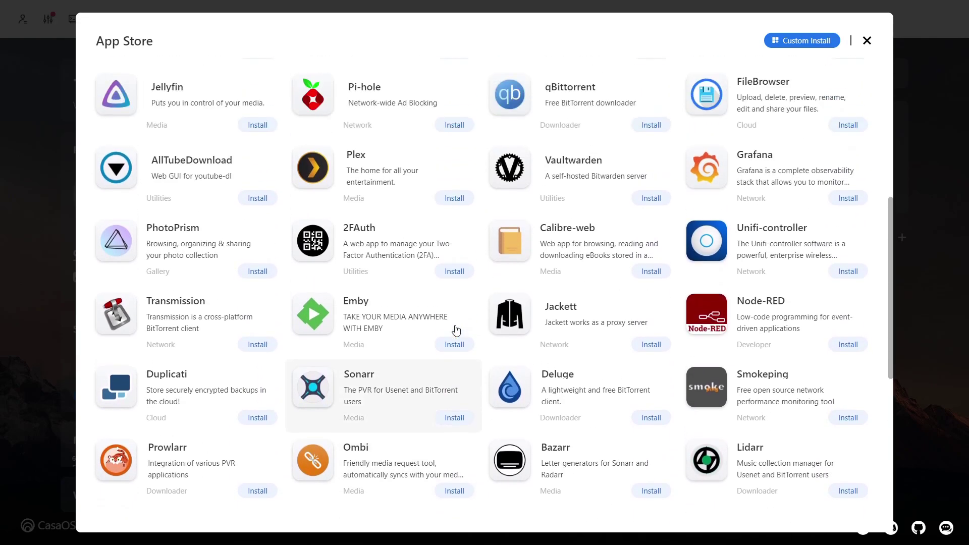
{"action": "scroll", "coordinate": [457, 329], "scroll_direction": "up", "scroll_amount": 1}
{"action": "scroll", "coordinate": [457, 330], "scroll_direction": "up", "scroll_amount": 2}
{"action": "scroll", "coordinate": [457, 329], "scroll_direction": "up", "scroll_amount": 1}
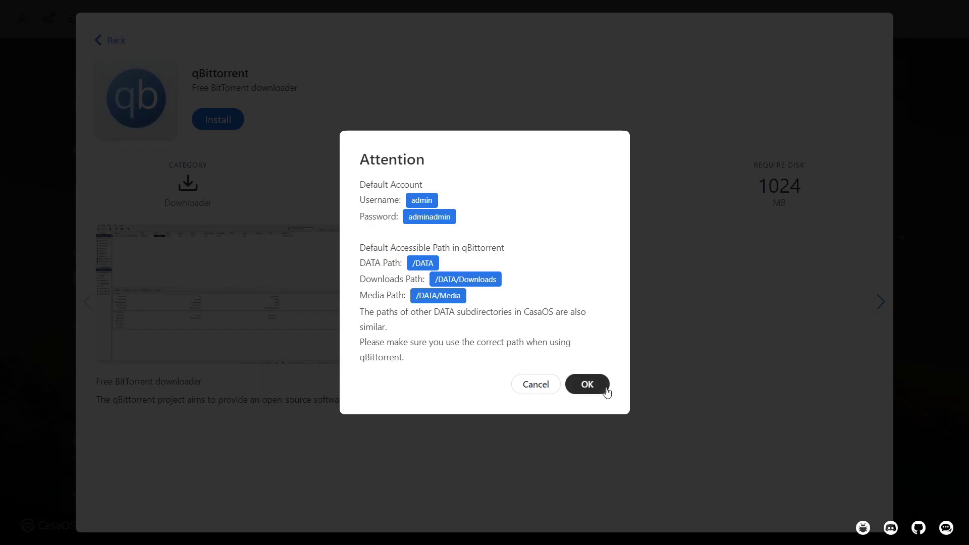
{"action": "left_click", "coordinate": [586, 384]}
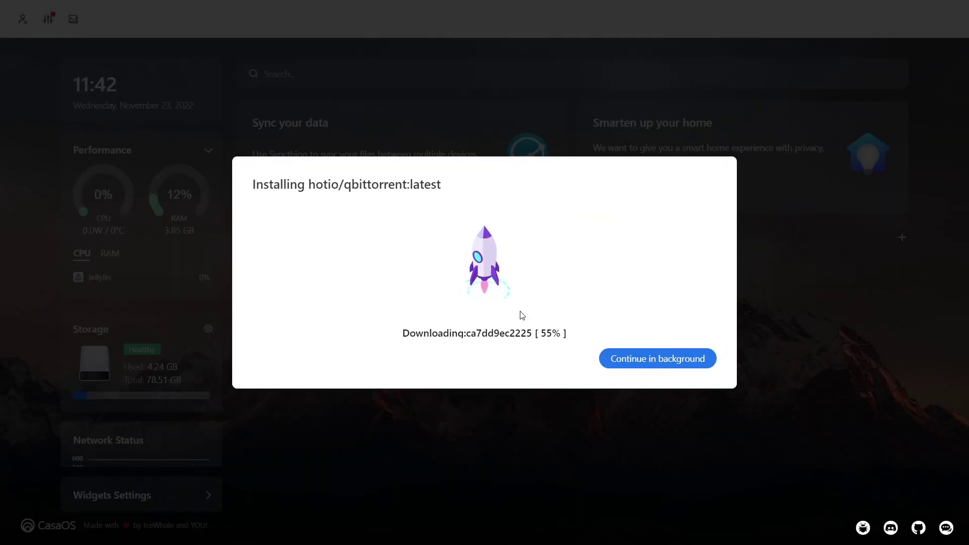
{"action": "left_click", "coordinate": [664, 363]}
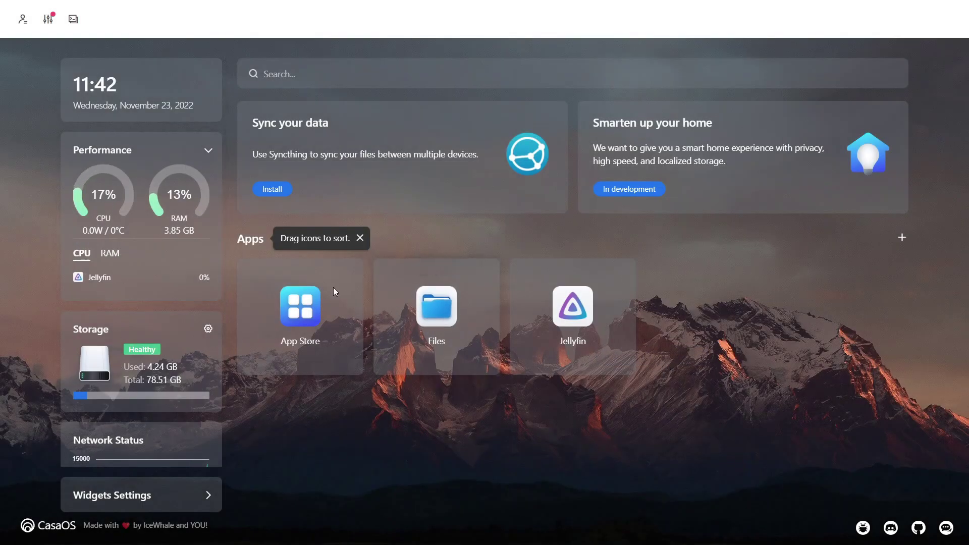
In Files, view Documents, Downloads, the scrolled Gallery images, DATA, and Root's 23 system folders
{"action": "left_click", "coordinate": [447, 319]}
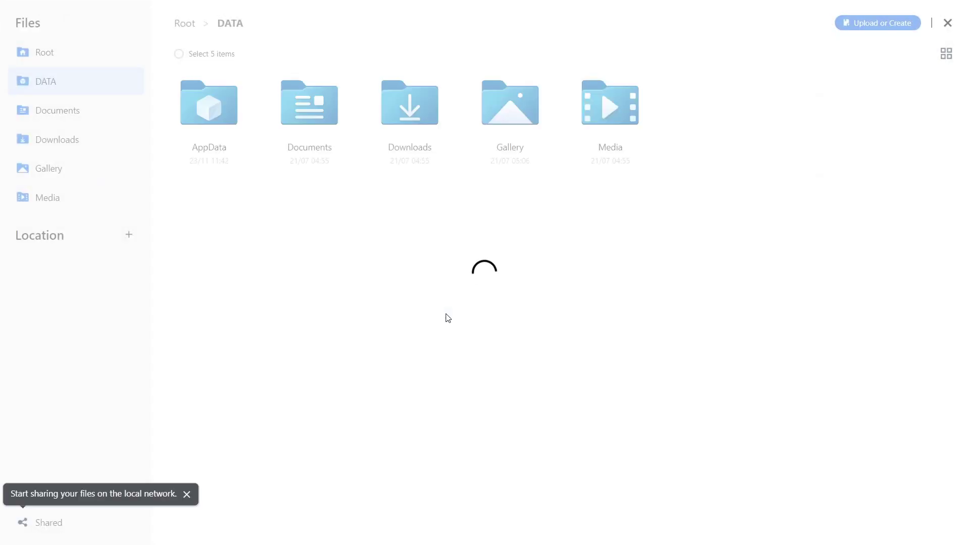
{"action": "left_click", "coordinate": [103, 107]}
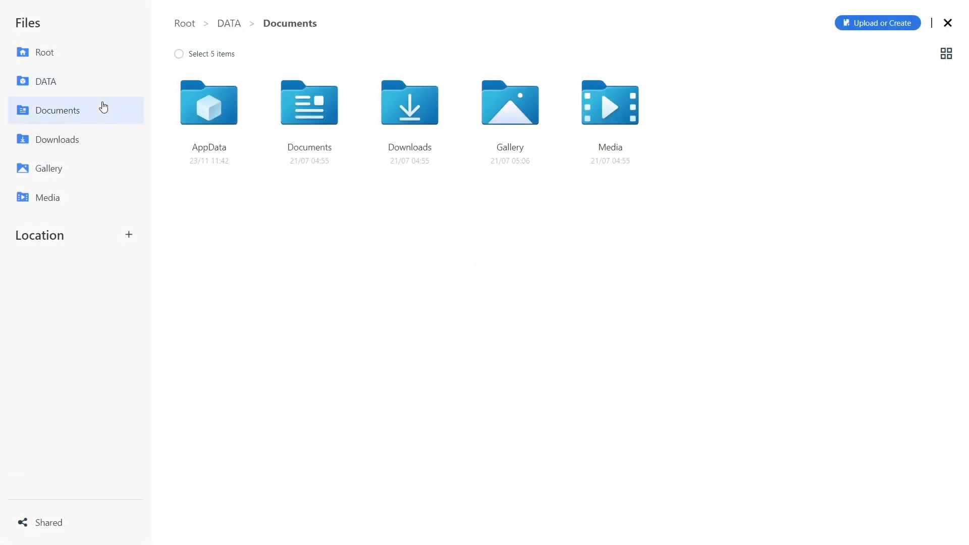
{"action": "left_click", "coordinate": [89, 143]}
{"action": "left_click", "coordinate": [74, 172]}
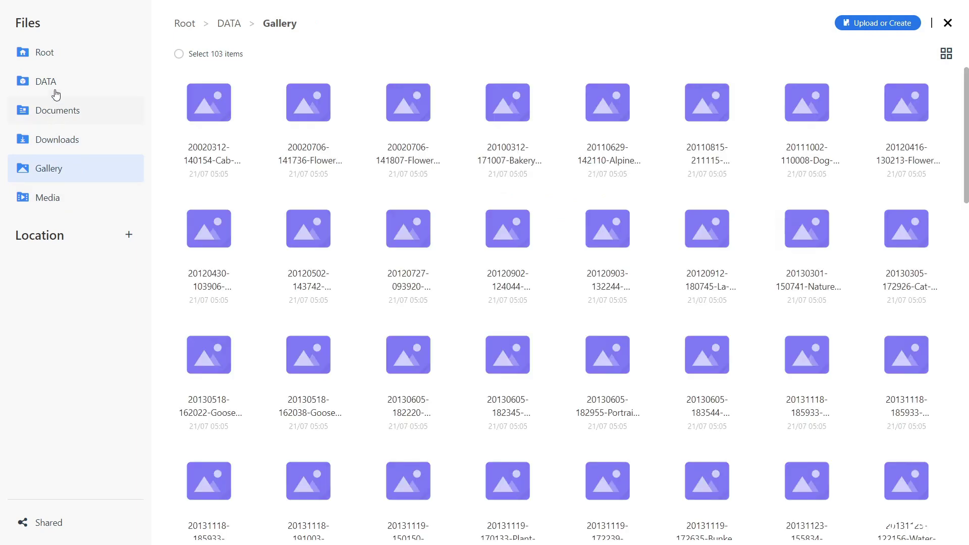
{"action": "scroll", "coordinate": [305, 256], "scroll_direction": "down", "scroll_amount": 5}
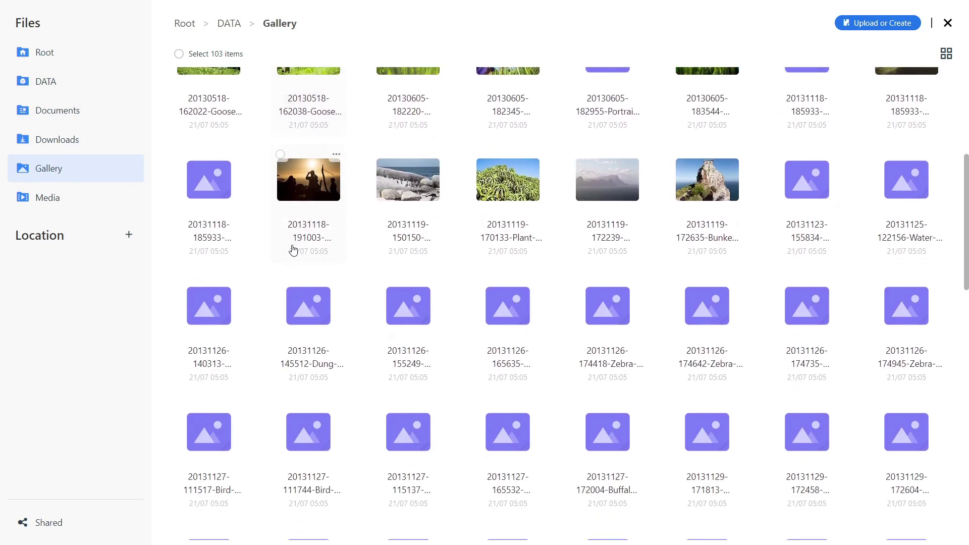
{"action": "scroll", "coordinate": [304, 255], "scroll_direction": "down", "scroll_amount": 5}
{"action": "scroll", "coordinate": [305, 255], "scroll_direction": "down", "scroll_amount": 5}
{"action": "left_click", "coordinate": [39, 76]}
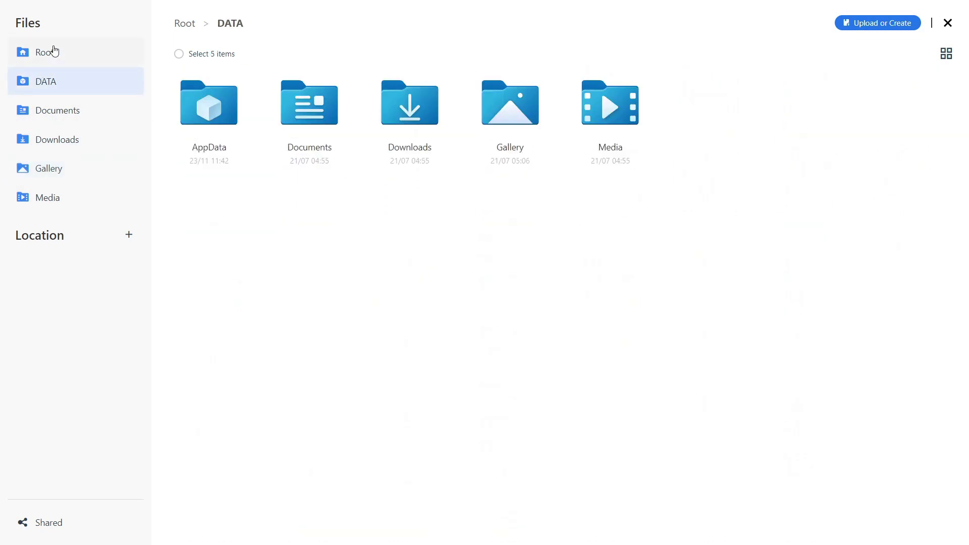
{"action": "left_click", "coordinate": [54, 50]}
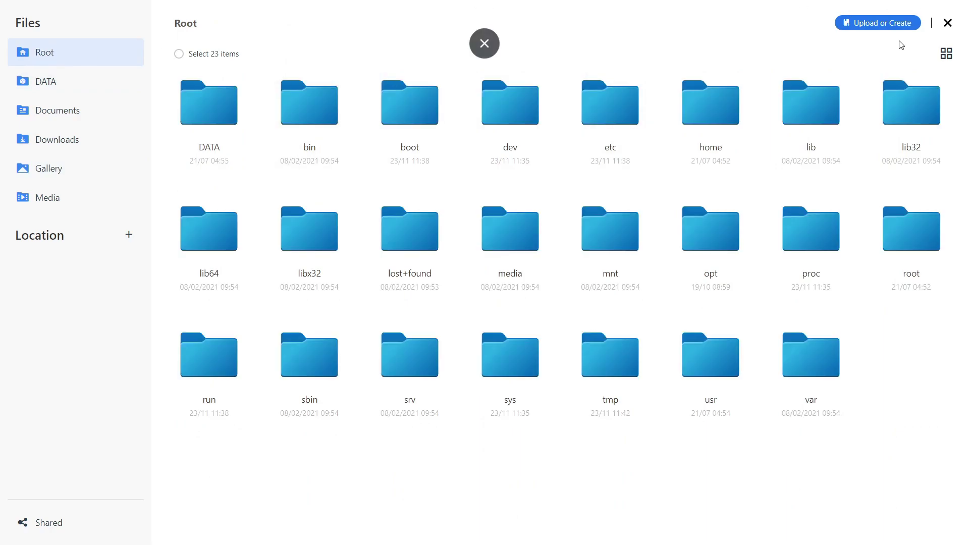
Close Files, find AllTubeDownload in the App Store, and install rudloff/alltube:latest
{"action": "left_click", "coordinate": [948, 24]}
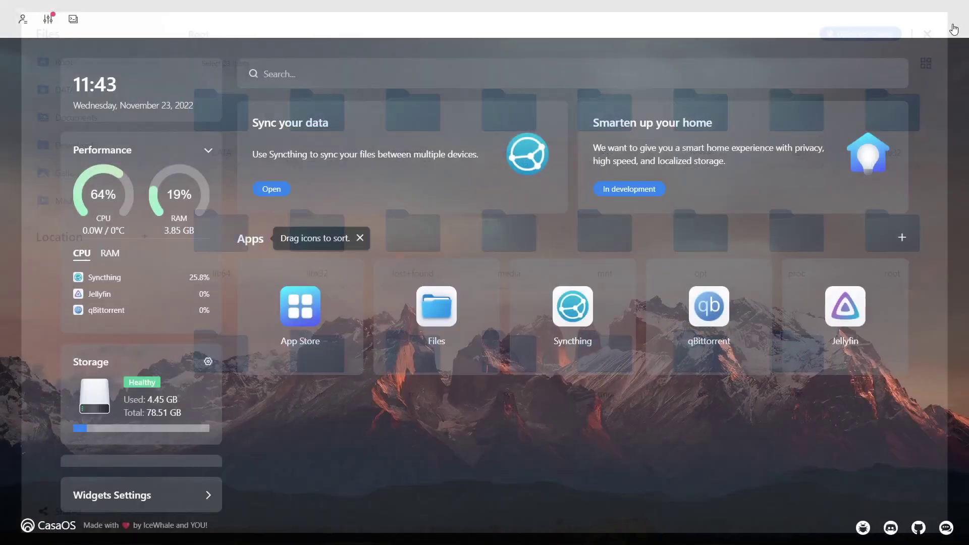
{"action": "left_click", "coordinate": [301, 308]}
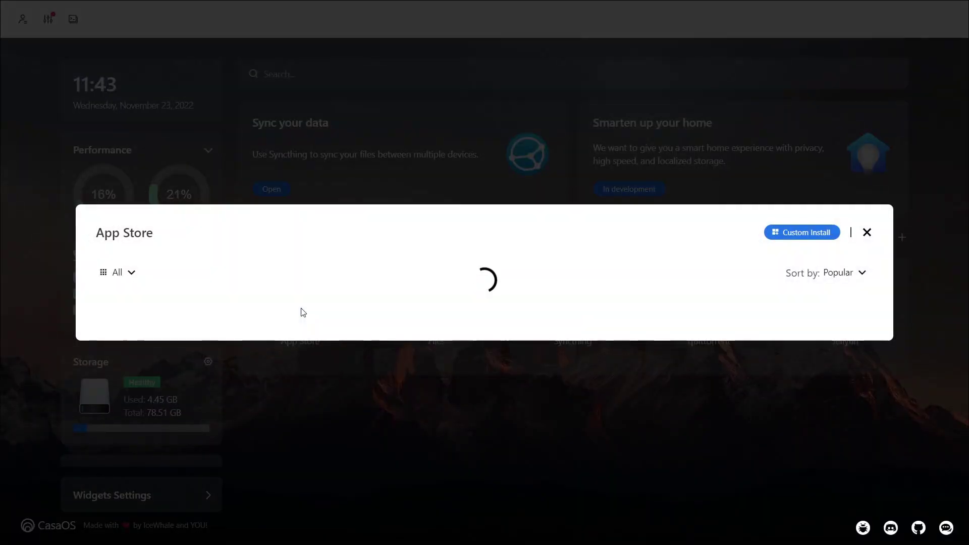
{"action": "scroll", "coordinate": [303, 312], "scroll_direction": "down", "scroll_amount": 2}
{"action": "scroll", "coordinate": [303, 312], "scroll_direction": "down", "scroll_amount": 3}
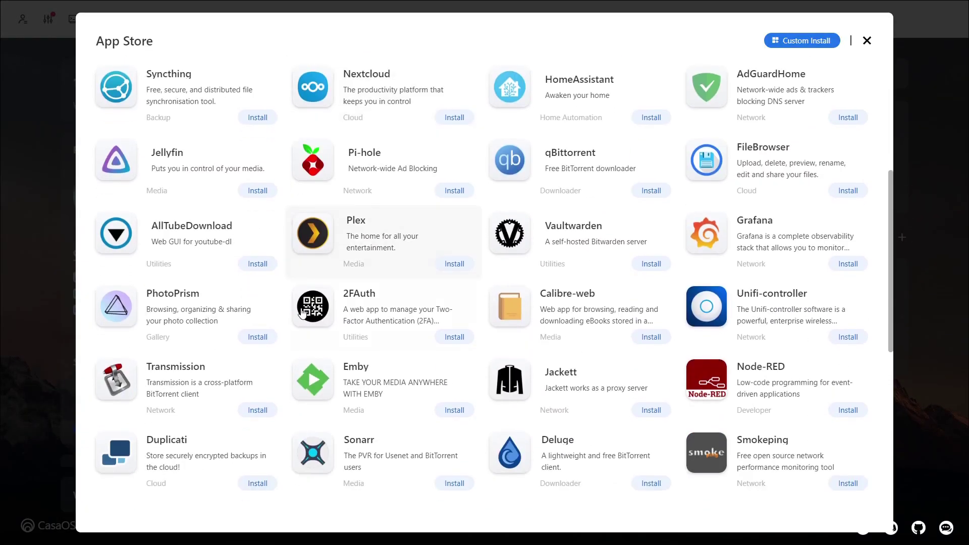
{"action": "scroll", "coordinate": [302, 312], "scroll_direction": "down", "scroll_amount": 2}
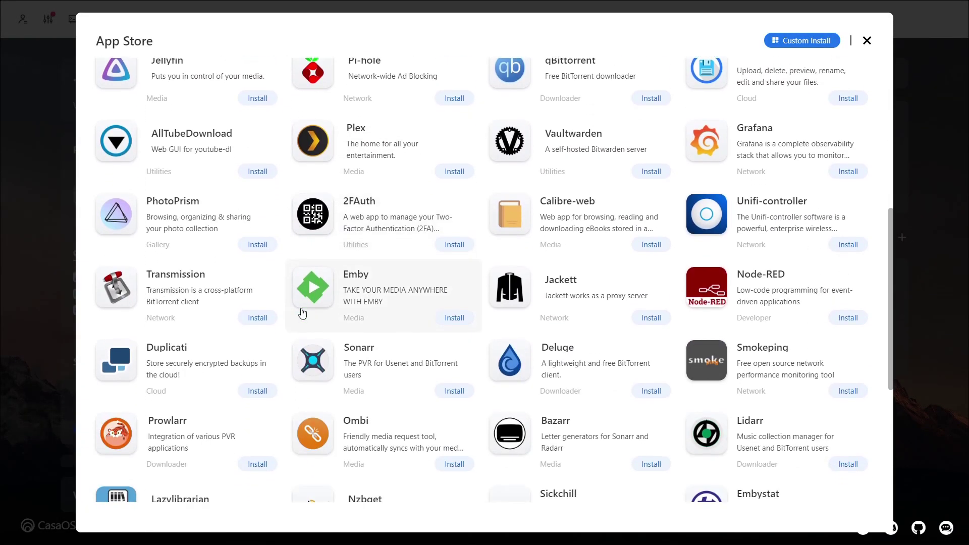
{"action": "scroll", "coordinate": [302, 311], "scroll_direction": "down", "scroll_amount": 3}
{"action": "scroll", "coordinate": [302, 313], "scroll_direction": "down", "scroll_amount": 2}
{"action": "scroll", "coordinate": [301, 313], "scroll_direction": "up", "scroll_amount": 3}
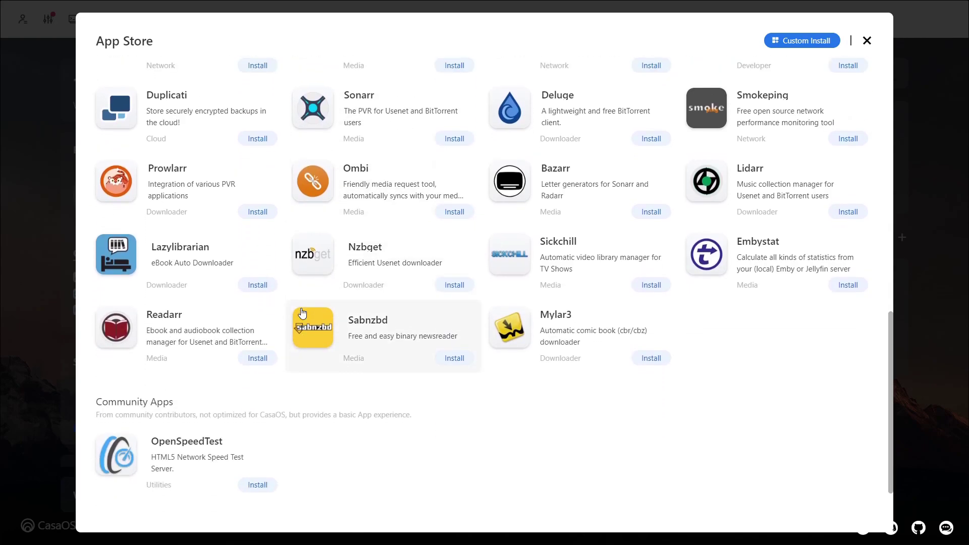
{"action": "scroll", "coordinate": [202, 221], "scroll_direction": "up", "scroll_amount": 2}
{"action": "scroll", "coordinate": [201, 222], "scroll_direction": "up", "scroll_amount": 2}
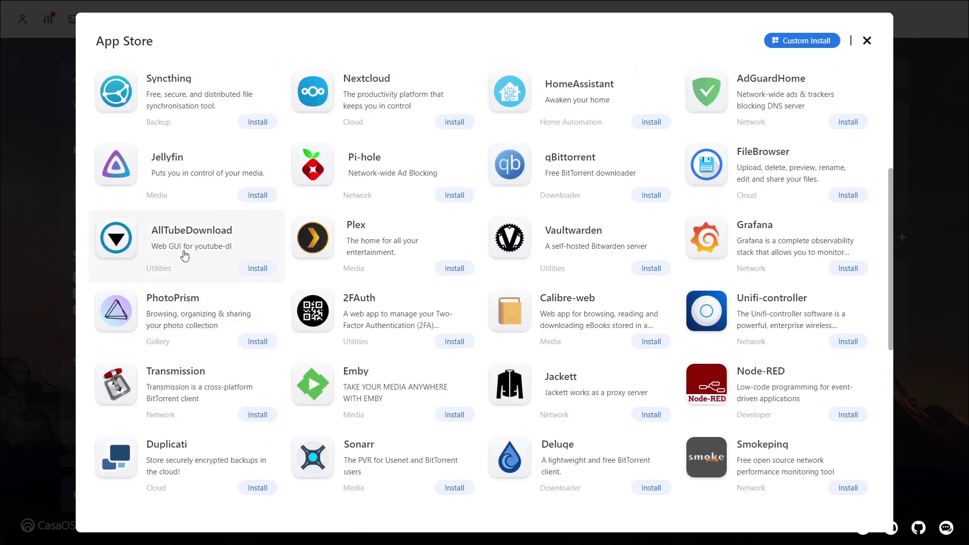
{"action": "left_click", "coordinate": [192, 244]}
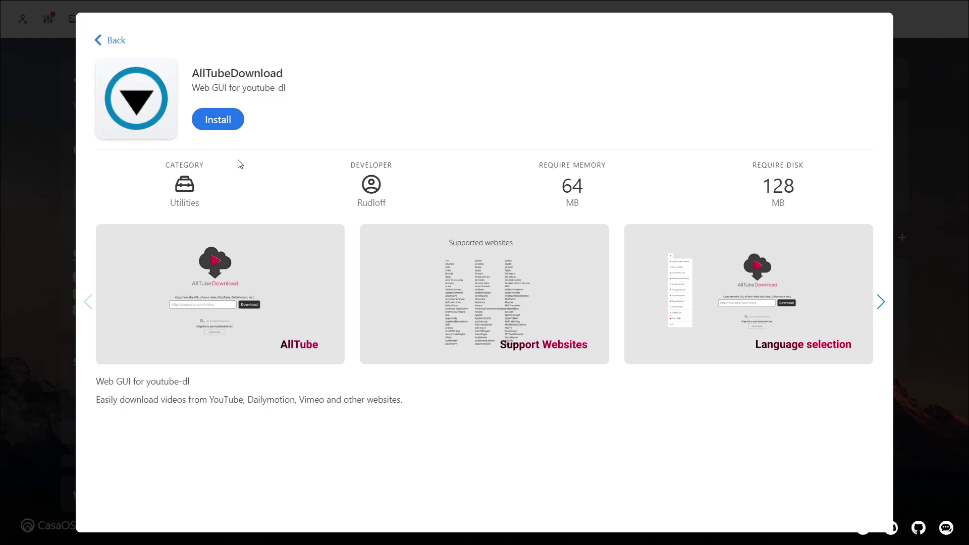
{"action": "left_click", "coordinate": [220, 118]}
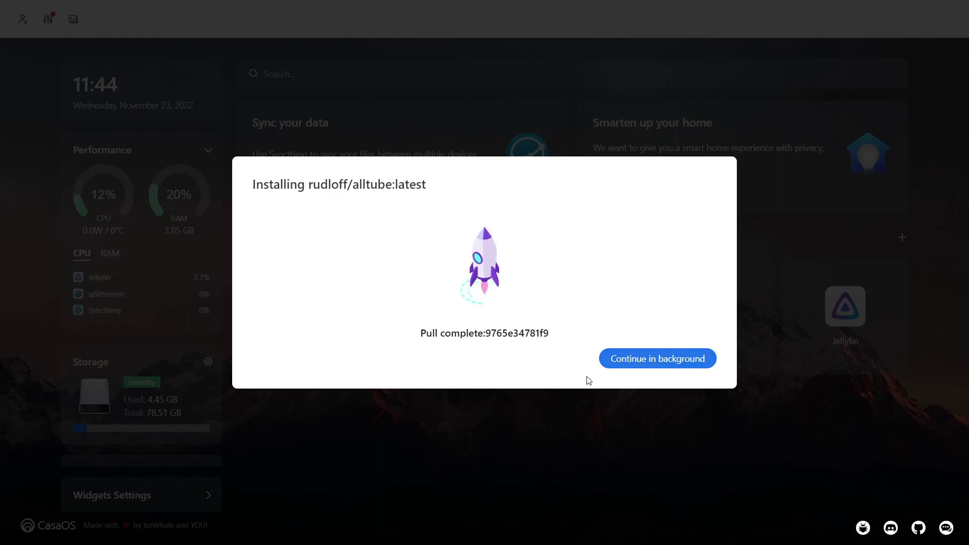
Leave AllTubeDownload installing in background, and toggle the clock and performance widgets off and back on
{"action": "left_click", "coordinate": [630, 359]}
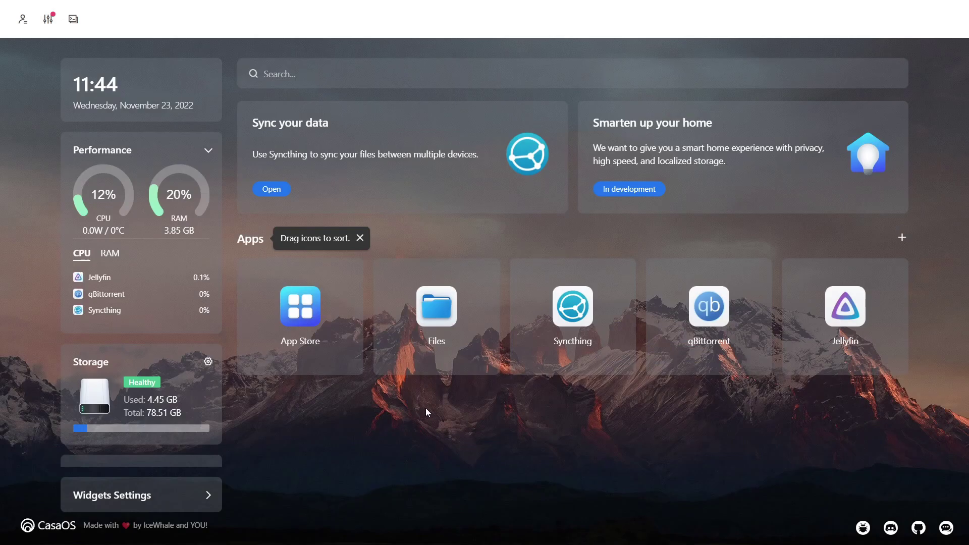
{"action": "mouse_move", "coordinate": [708, 307]}
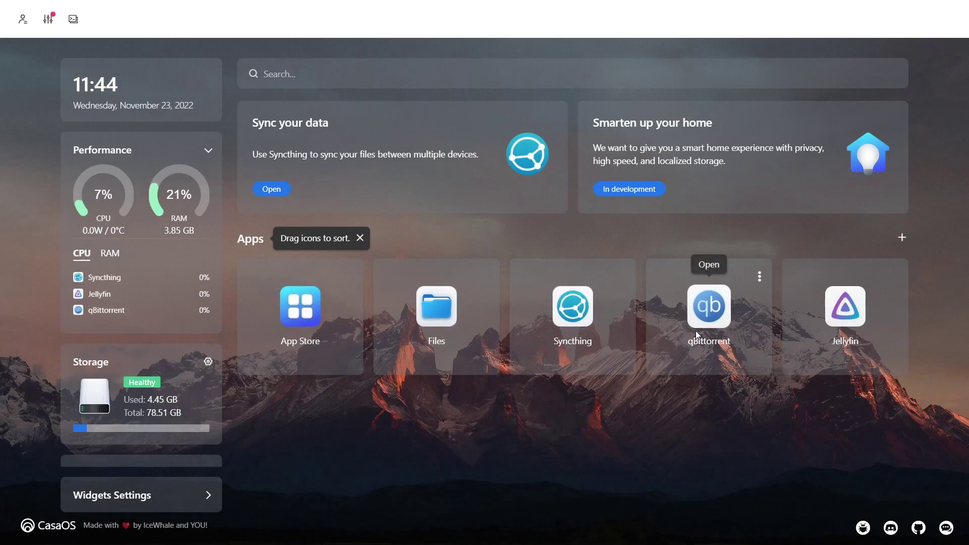
{"action": "left_click", "coordinate": [189, 506]}
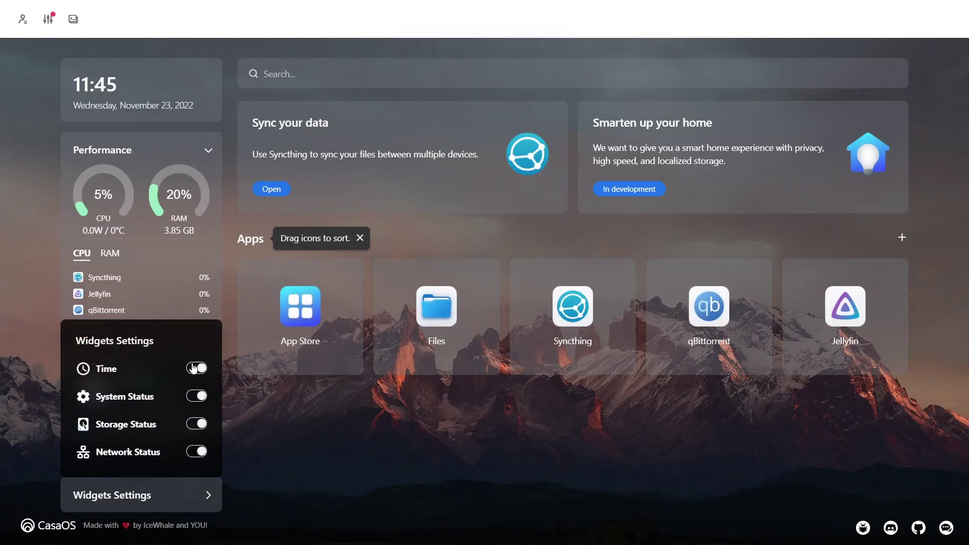
{"action": "left_click", "coordinate": [194, 368]}
{"action": "left_click", "coordinate": [189, 334]}
{"action": "left_click", "coordinate": [195, 399]}
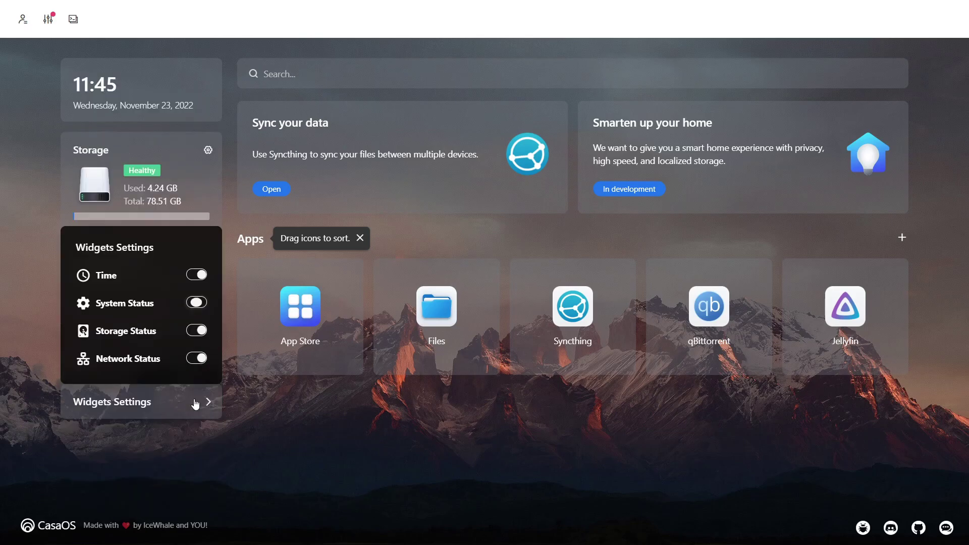
{"action": "left_click", "coordinate": [196, 303]}
{"action": "left_click", "coordinate": [286, 447]}
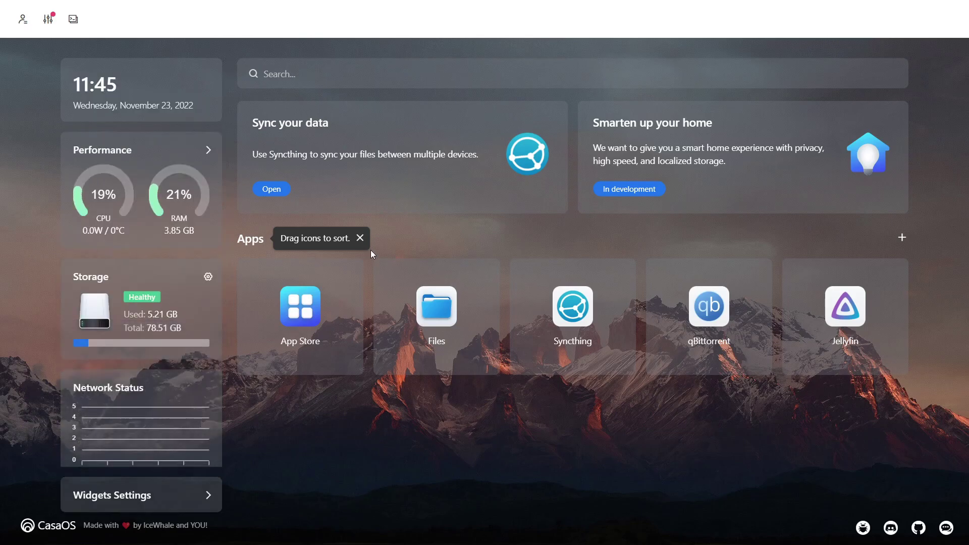
{"action": "left_click", "coordinate": [360, 238]}
Check the signed-in account details, then open Files at the Gallery photo folder
{"action": "left_click", "coordinate": [23, 19]}
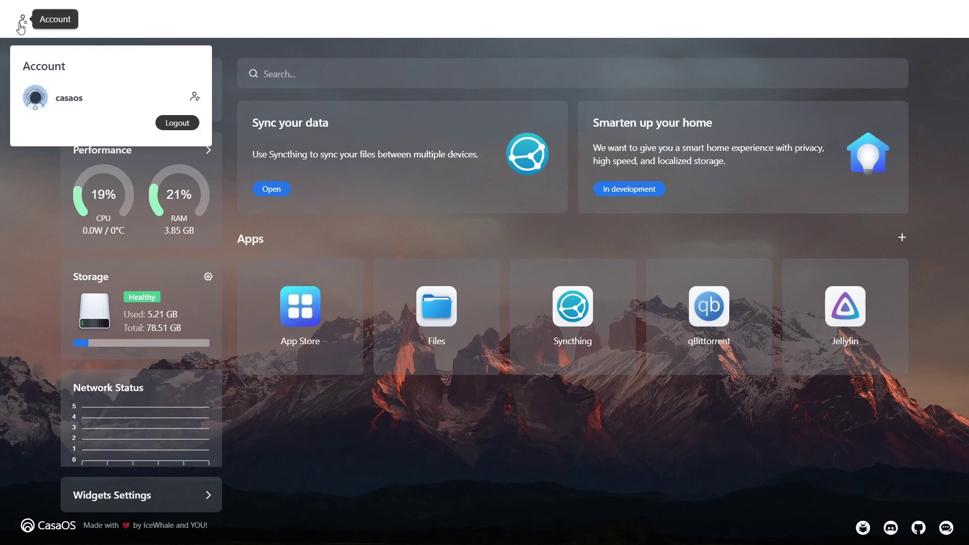
{"action": "left_click", "coordinate": [437, 317]}
{"action": "left_click", "coordinate": [66, 170]}
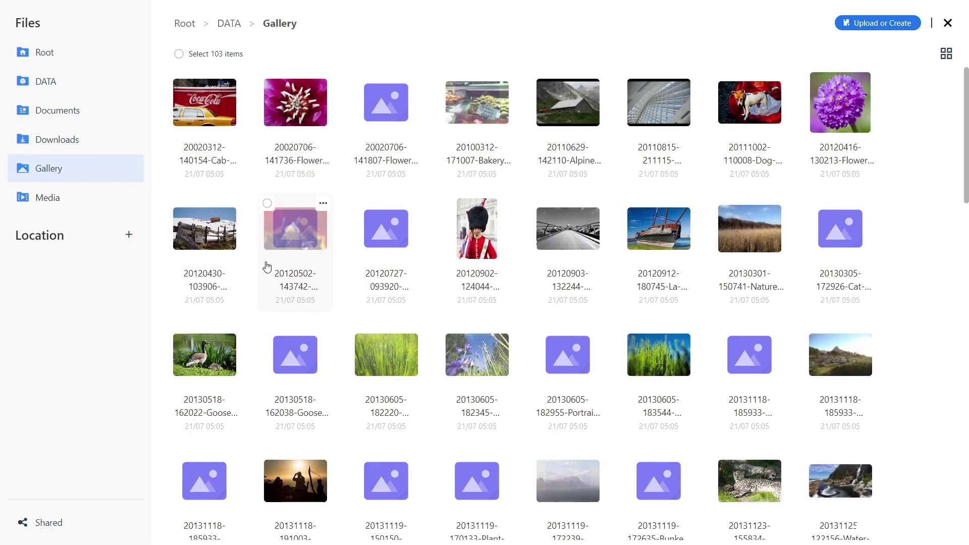
Scroll the Gallery and open the Lighthouse-Keepers-Trail Cape Town 2013 photo in the viewer
{"action": "scroll", "coordinate": [267, 266], "scroll_direction": "down", "scroll_amount": 2}
{"action": "scroll", "coordinate": [267, 267], "scroll_direction": "down", "scroll_amount": 3}
{"action": "scroll", "coordinate": [267, 267], "scroll_direction": "down", "scroll_amount": 5}
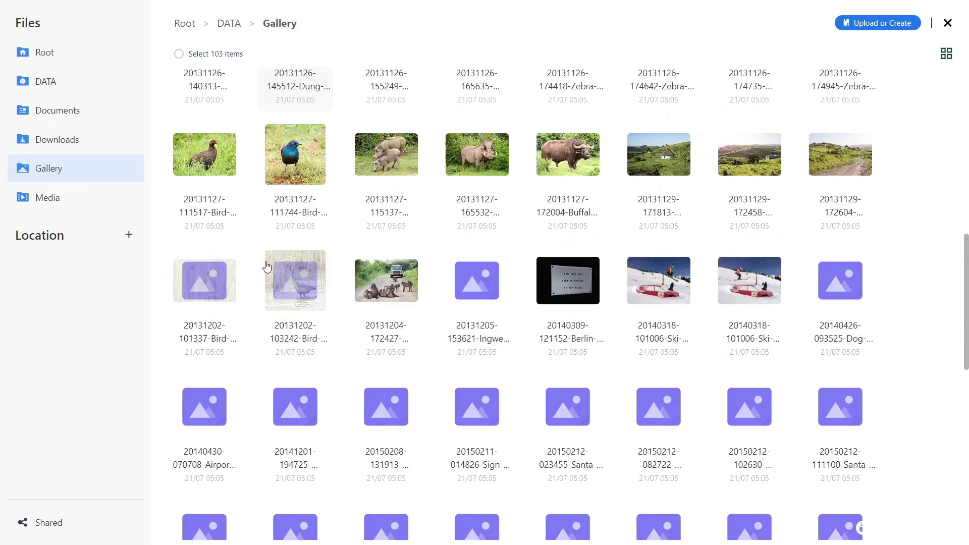
{"action": "scroll", "coordinate": [267, 267], "scroll_direction": "down", "scroll_amount": 4}
{"action": "scroll", "coordinate": [267, 266], "scroll_direction": "down", "scroll_amount": 4}
{"action": "scroll", "coordinate": [267, 266], "scroll_direction": "down", "scroll_amount": 2}
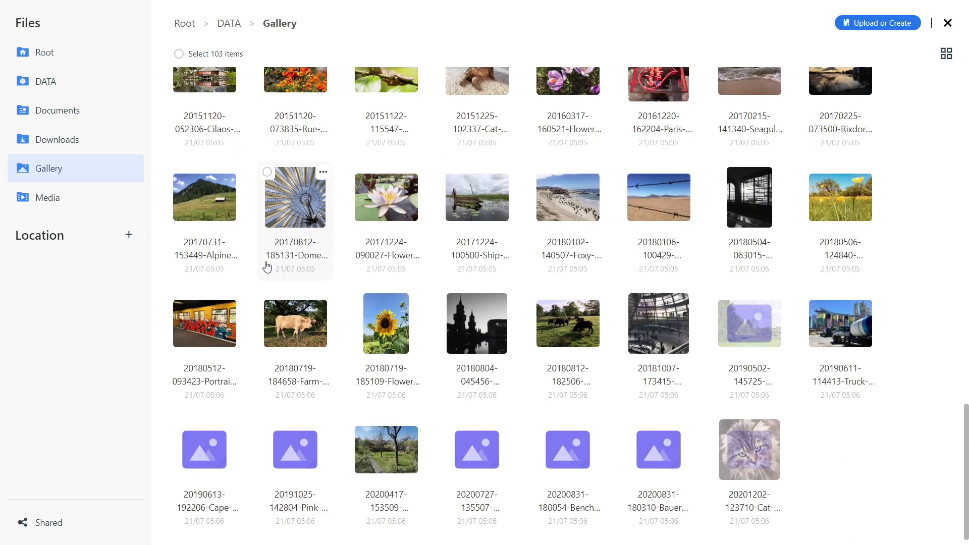
{"action": "scroll", "coordinate": [267, 266], "scroll_direction": "up", "scroll_amount": 10}
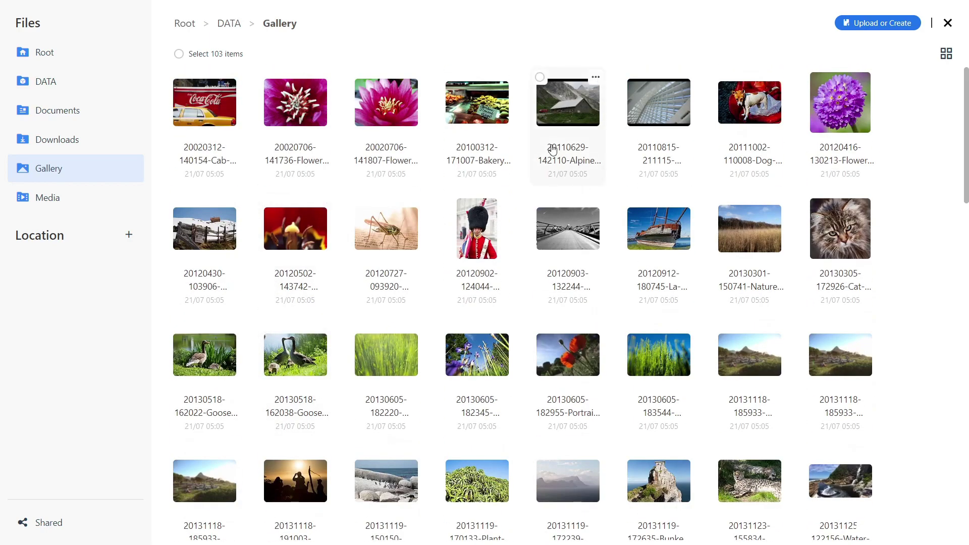
{"action": "mouse_move", "coordinate": [568, 121]}
{"action": "mouse_move", "coordinate": [567, 480]}
{"action": "left_click", "coordinate": [571, 485]}
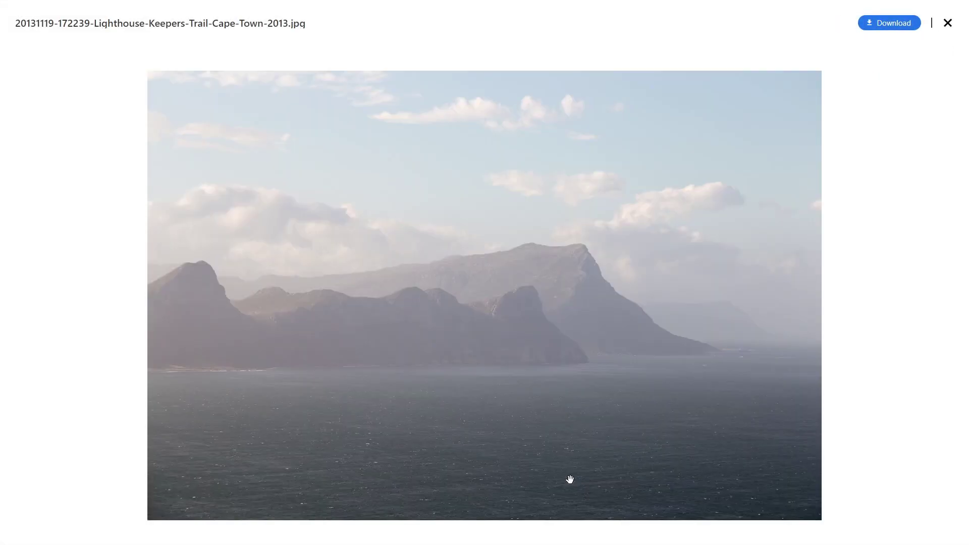
Download the lighthouse photo and close the viewer to return to the thumbnail grid
{"action": "right_click", "coordinate": [459, 330]}
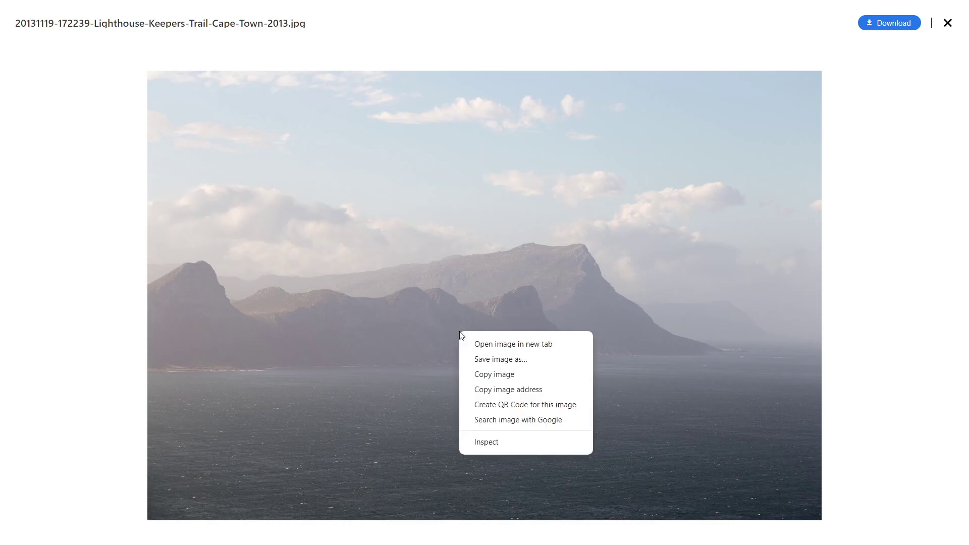
{"action": "left_click", "coordinate": [602, 309]}
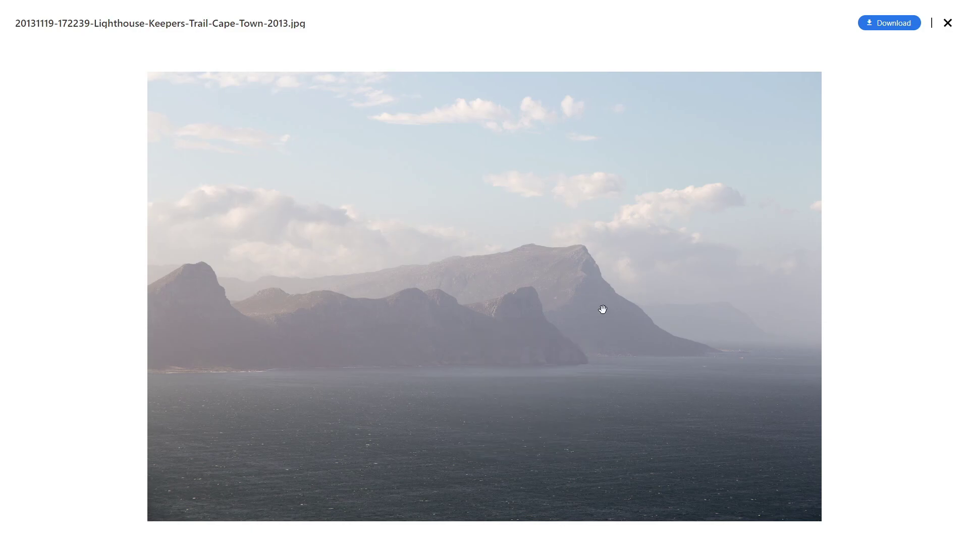
{"action": "left_click", "coordinate": [888, 23]}
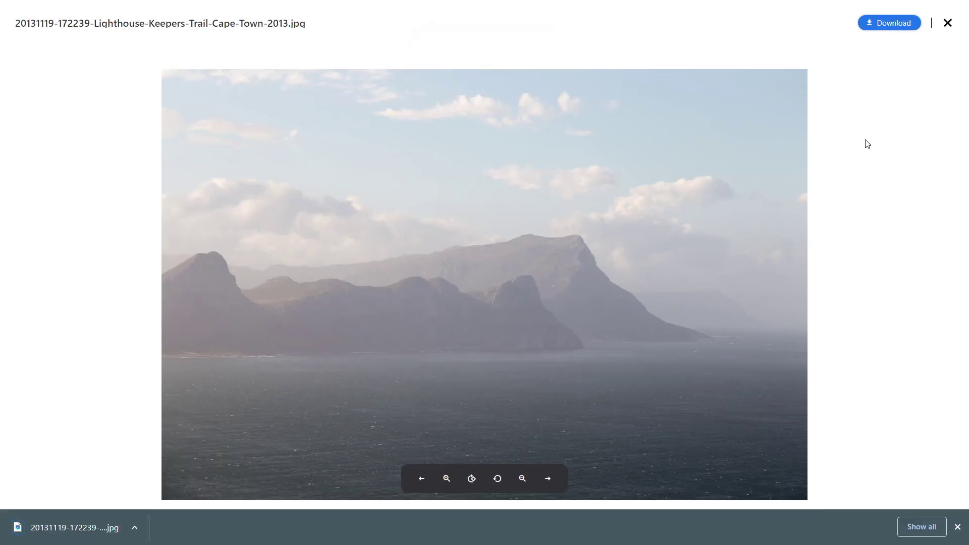
{"action": "left_click", "coordinate": [946, 23]}
Dismiss the download bar, visit Root, then close Files to see AllTubeDownload, Syncthing and qBittorrent listed
{"action": "left_click", "coordinate": [957, 526]}
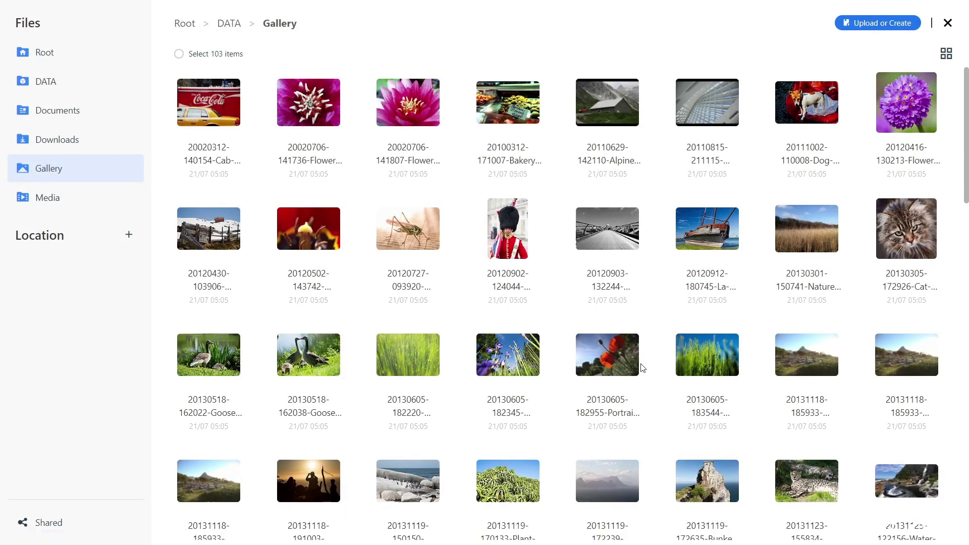
{"action": "scroll", "coordinate": [631, 368], "scroll_direction": "down", "scroll_amount": 8}
{"action": "scroll", "coordinate": [632, 368], "scroll_direction": "up", "scroll_amount": 8}
{"action": "left_click", "coordinate": [45, 54]}
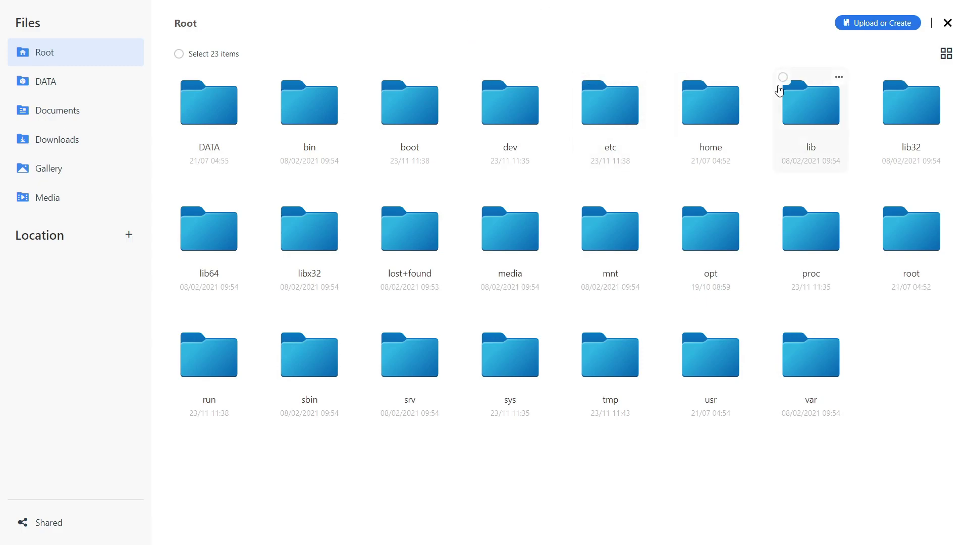
{"action": "mouse_move", "coordinate": [964, 13]}
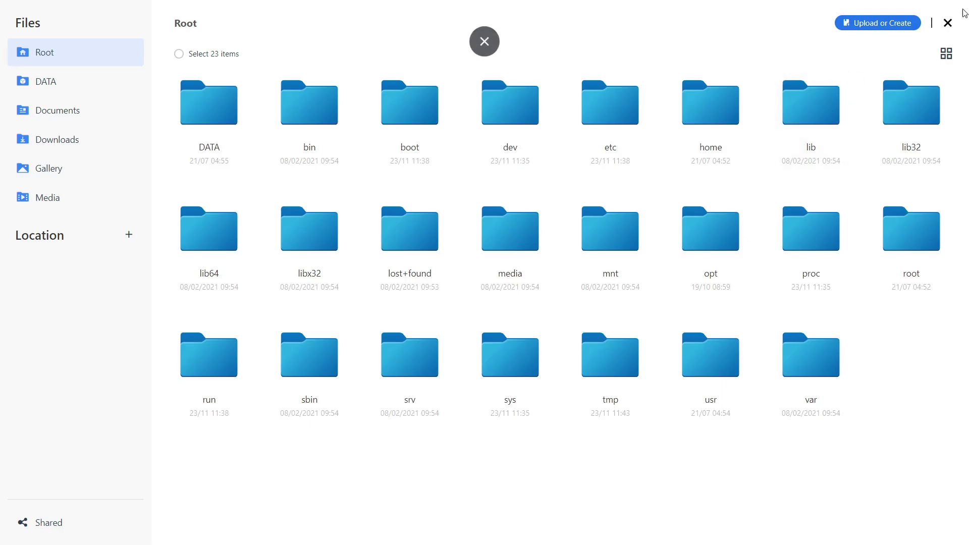
{"action": "left_click", "coordinate": [947, 23]}
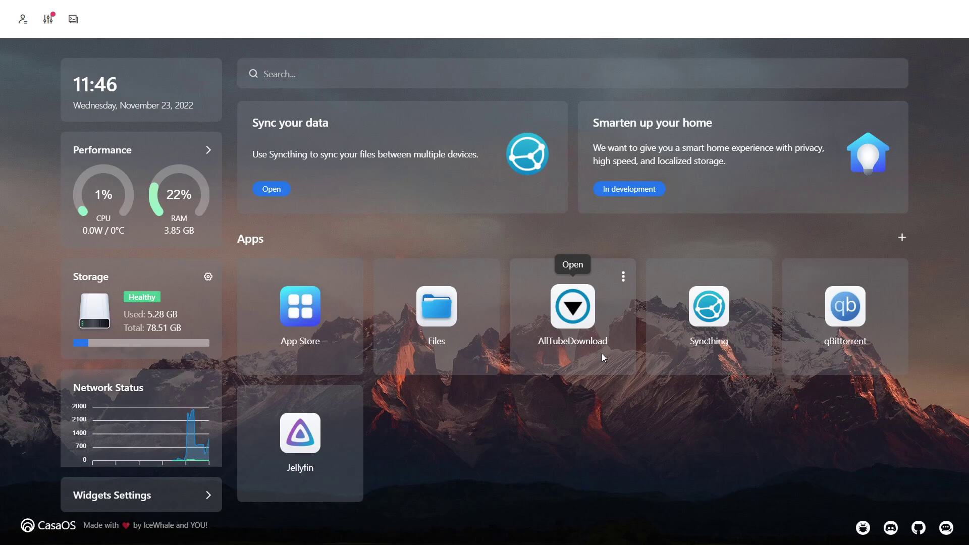
{"action": "left_click", "coordinate": [565, 324]}
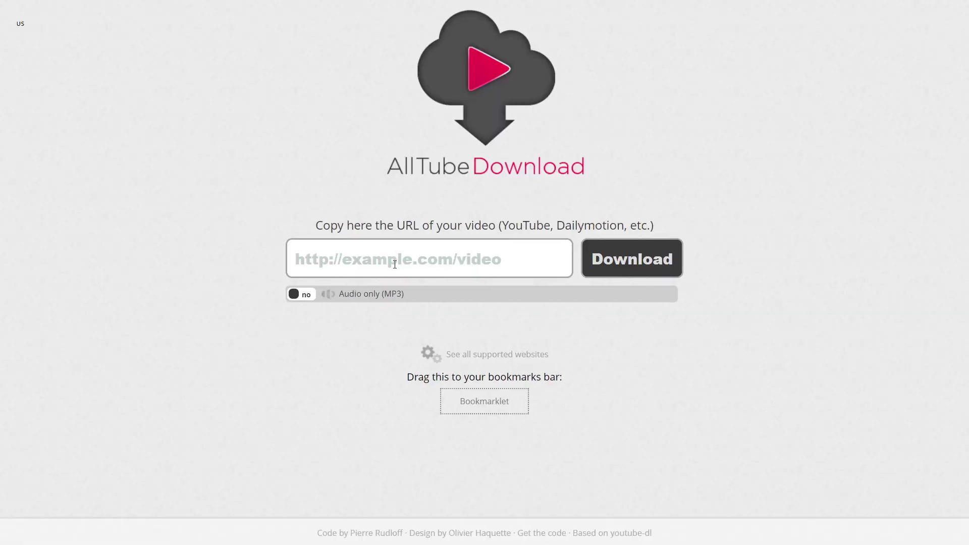
{"action": "left_click", "coordinate": [394, 264]}
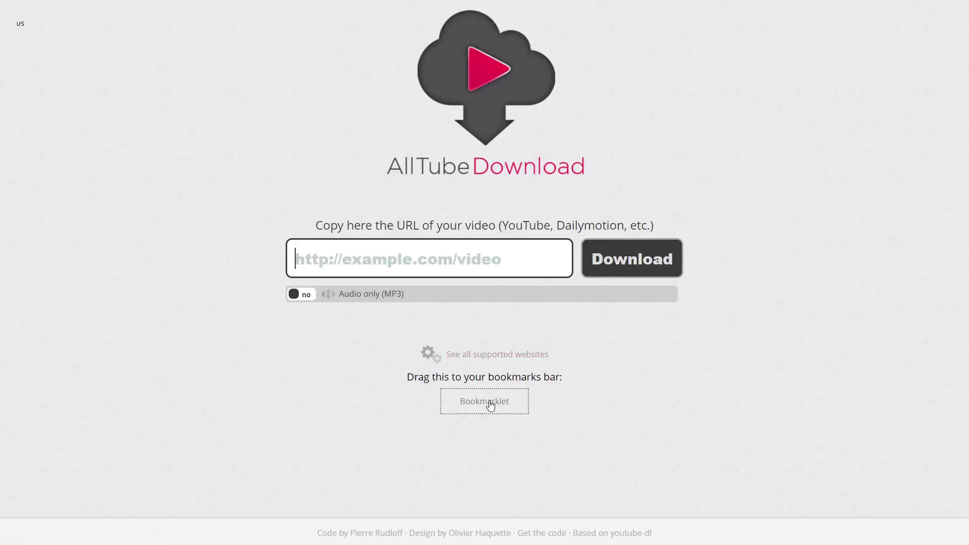
{"action": "mouse_move", "coordinate": [467, 38]}
{"action": "left_click", "coordinate": [483, 42]}
Close the AllTubeDownload tab and cancel the Discord prompt from the in-development smart home feature
{"action": "left_click", "coordinate": [448, 10]}
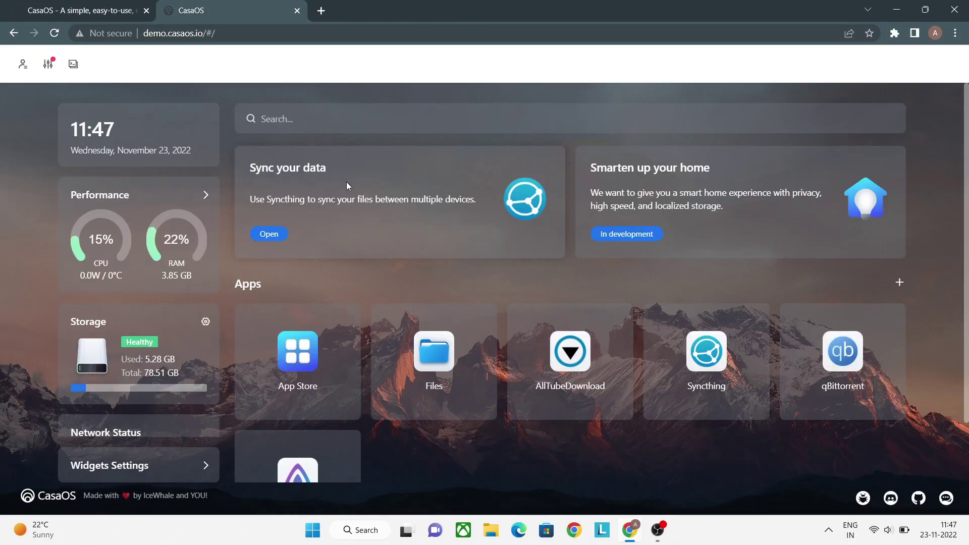
{"action": "key", "text": "F11"}
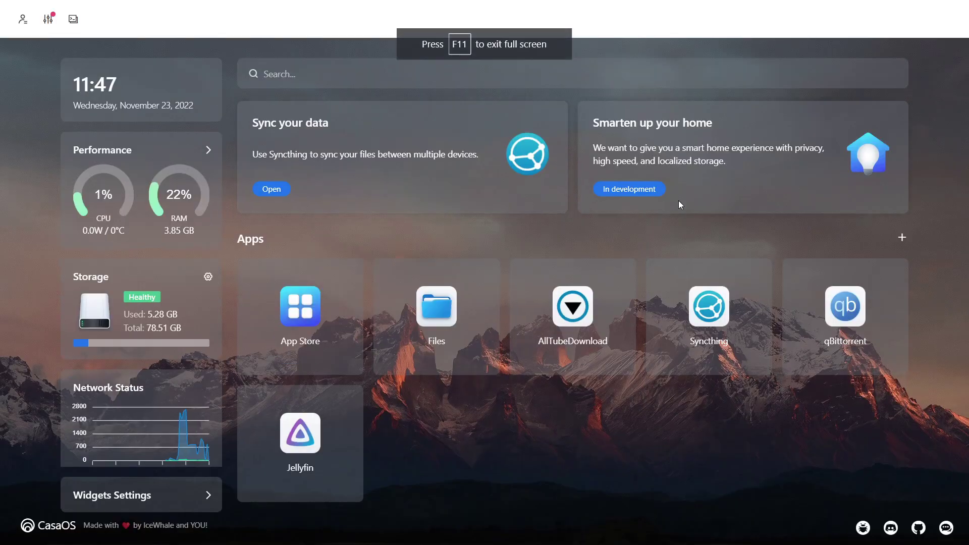
{"action": "left_click", "coordinate": [643, 194]}
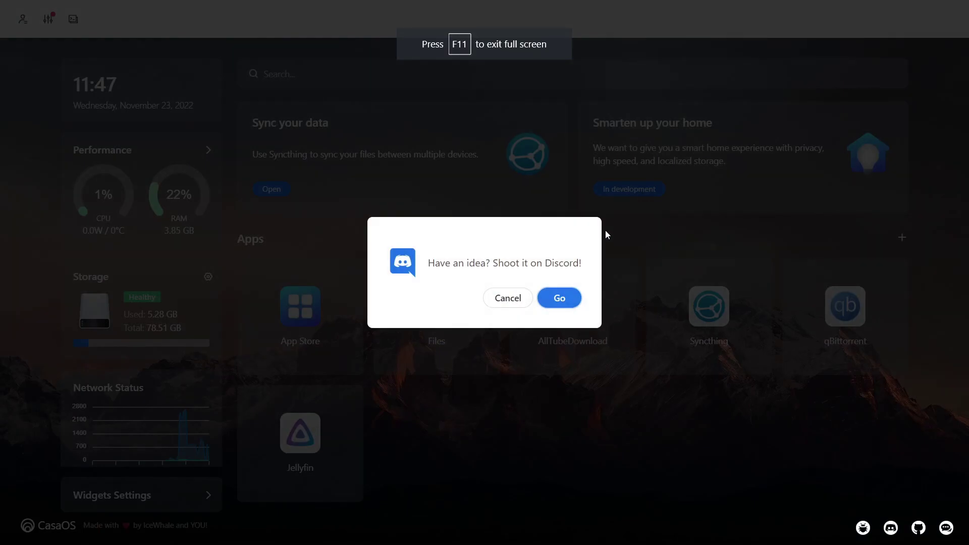
{"action": "left_click", "coordinate": [506, 301]}
{"action": "mouse_move", "coordinate": [300, 443]}
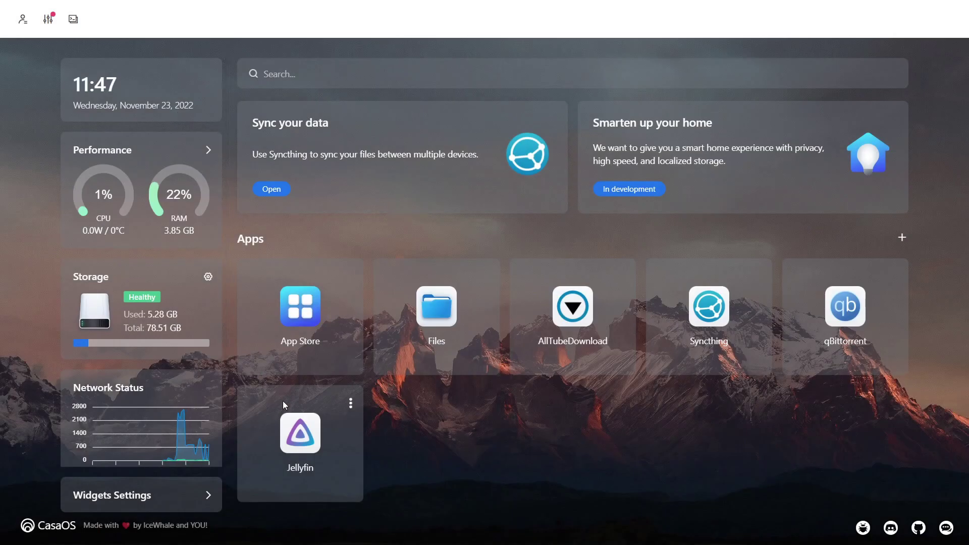
Return to full screen and log out of CasaOS from the Account panel
{"action": "key", "text": "F11"}
{"action": "key", "text": "F11"}
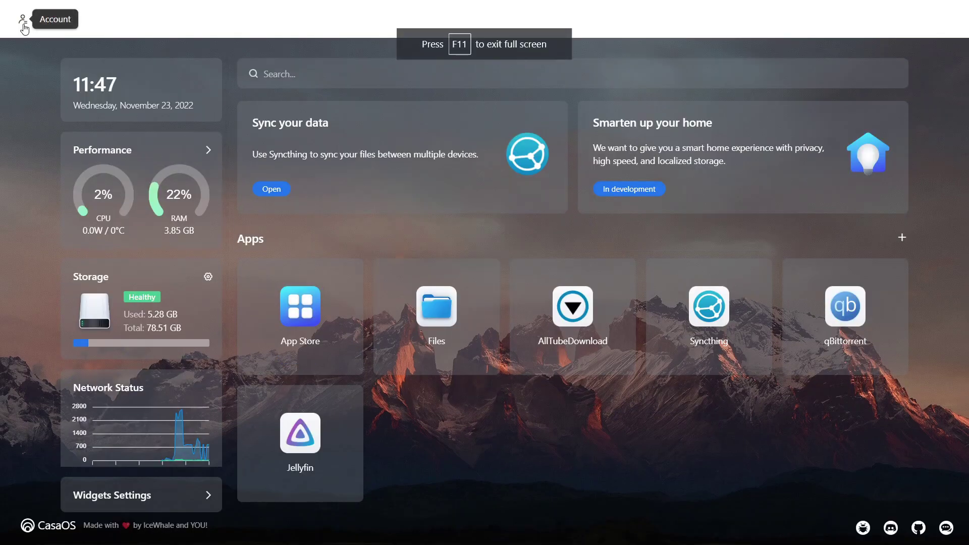
{"action": "left_click", "coordinate": [23, 26]}
{"action": "left_click", "coordinate": [180, 121]}
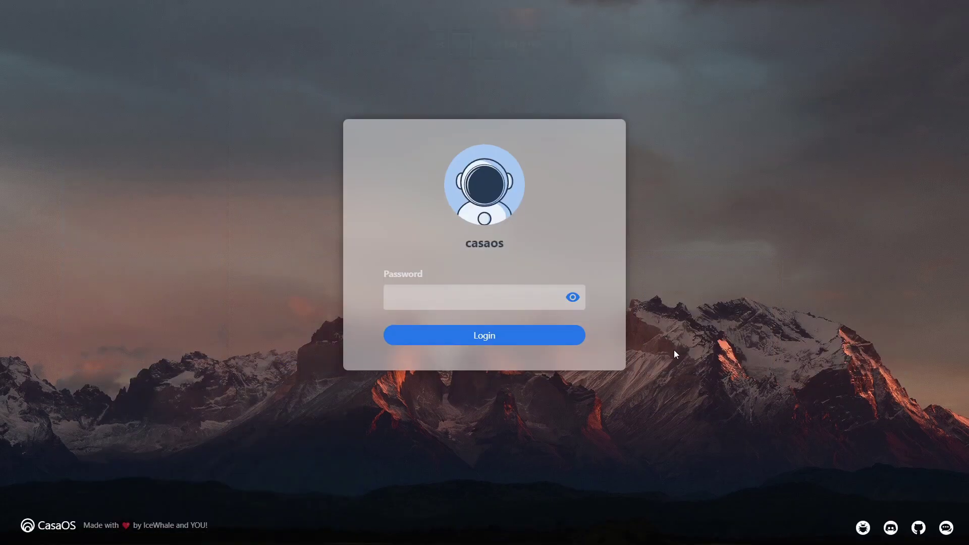